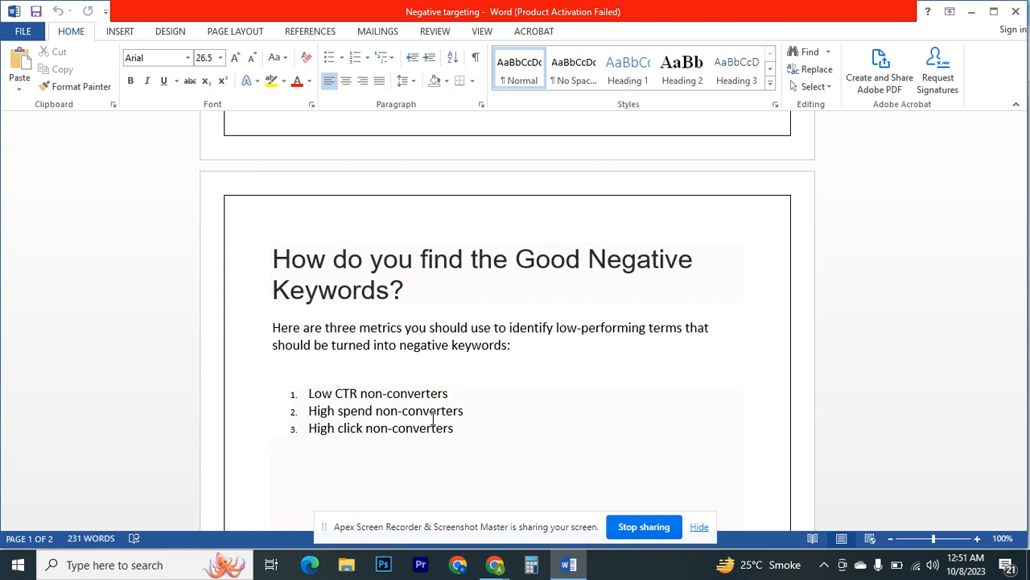
Read the three metrics for finding negative keywords, and switch to the Amazon Seller Central home page in Chrome
{"action": "scroll", "coordinate": [439, 426], "scroll_direction": "down", "scroll_amount": 3}
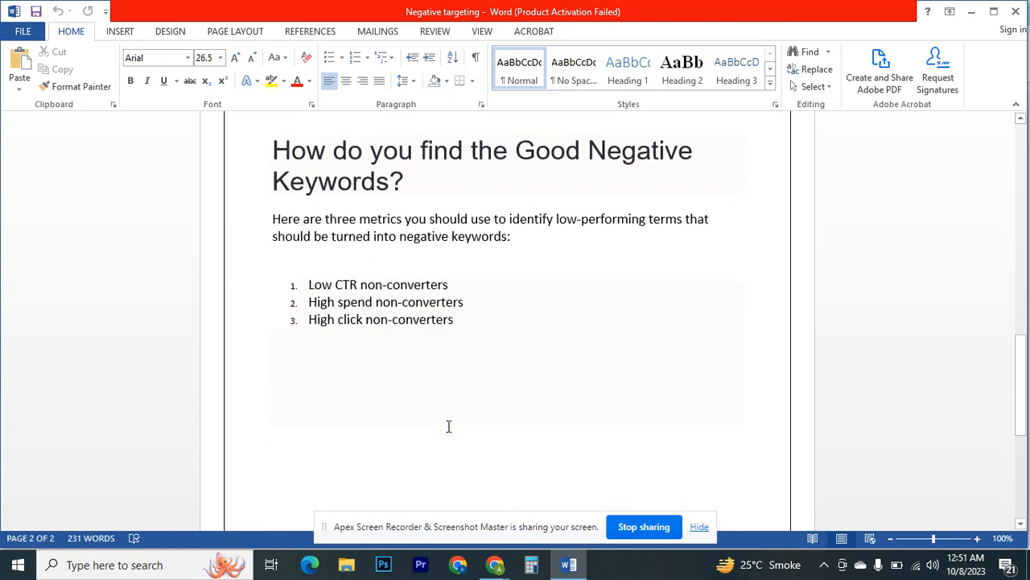
{"action": "left_click", "coordinate": [487, 570]}
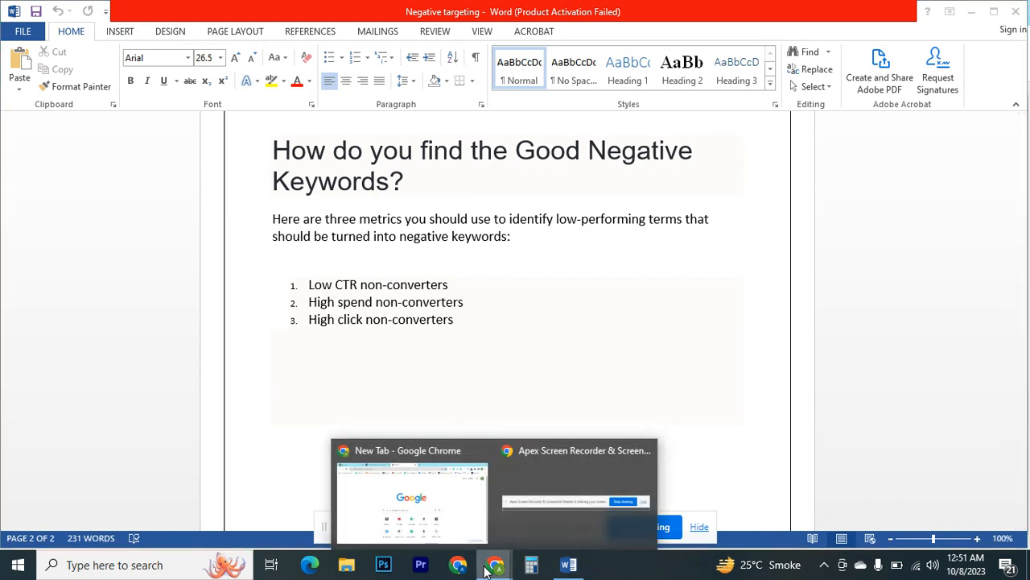
{"action": "left_click", "coordinate": [441, 509]}
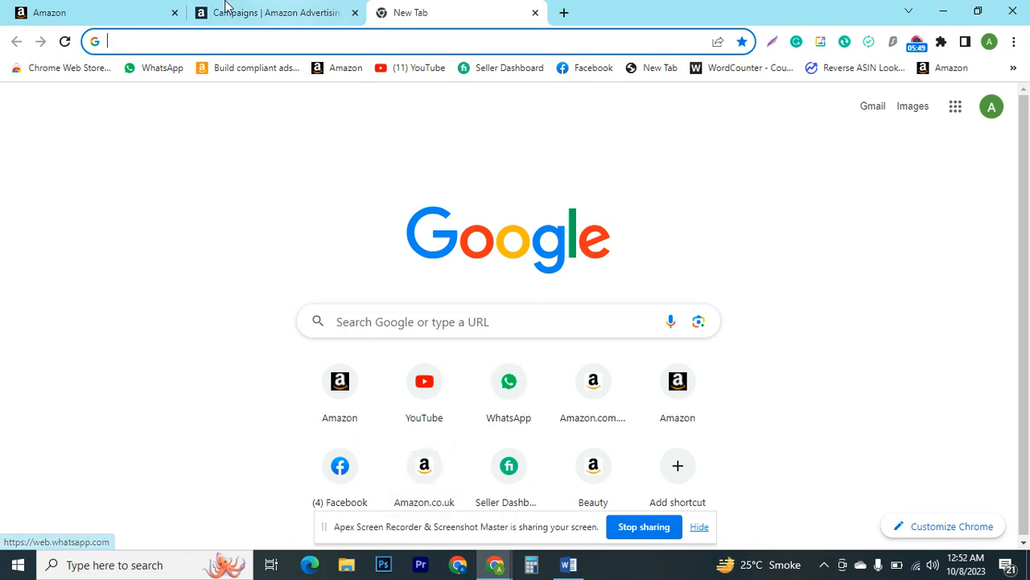
{"action": "left_click", "coordinate": [98, 8]}
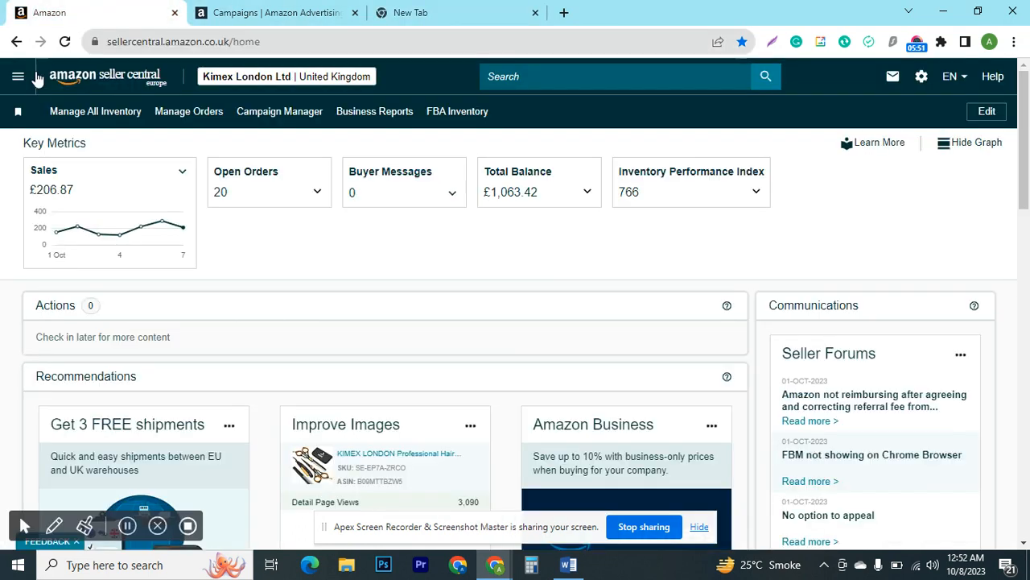
Open Campaign Manager from Seller Central in a new browser tab and close the old Campaigns tab
{"action": "left_click", "coordinate": [17, 87]}
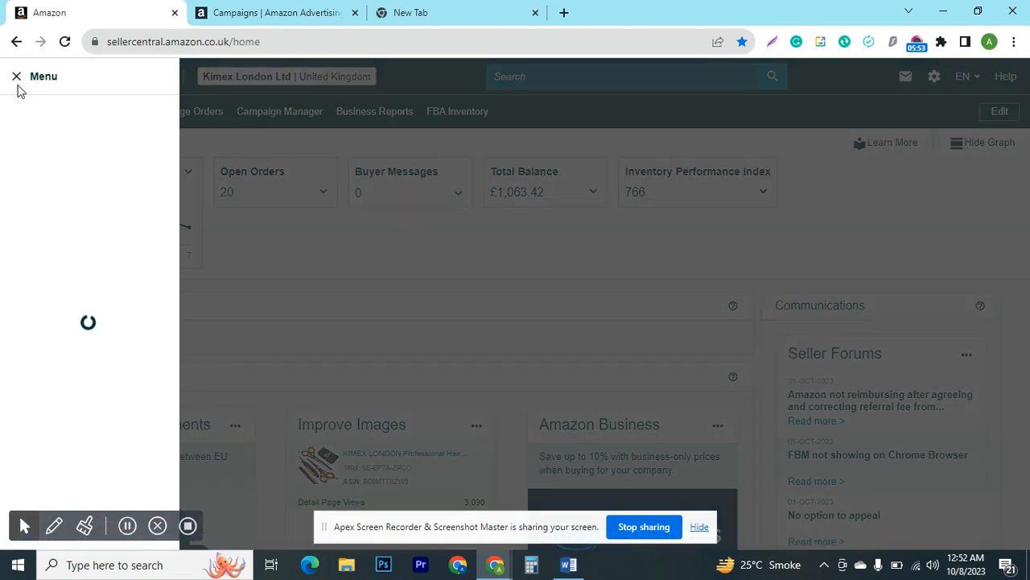
{"action": "mouse_move", "coordinate": [67, 228]}
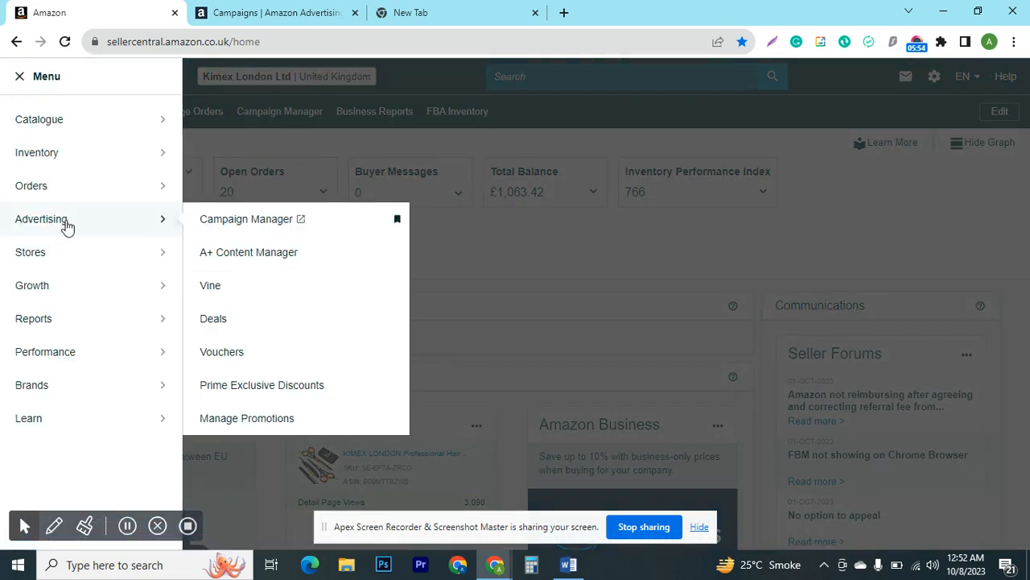
{"action": "right_click", "coordinate": [242, 218]}
{"action": "left_click", "coordinate": [269, 218]}
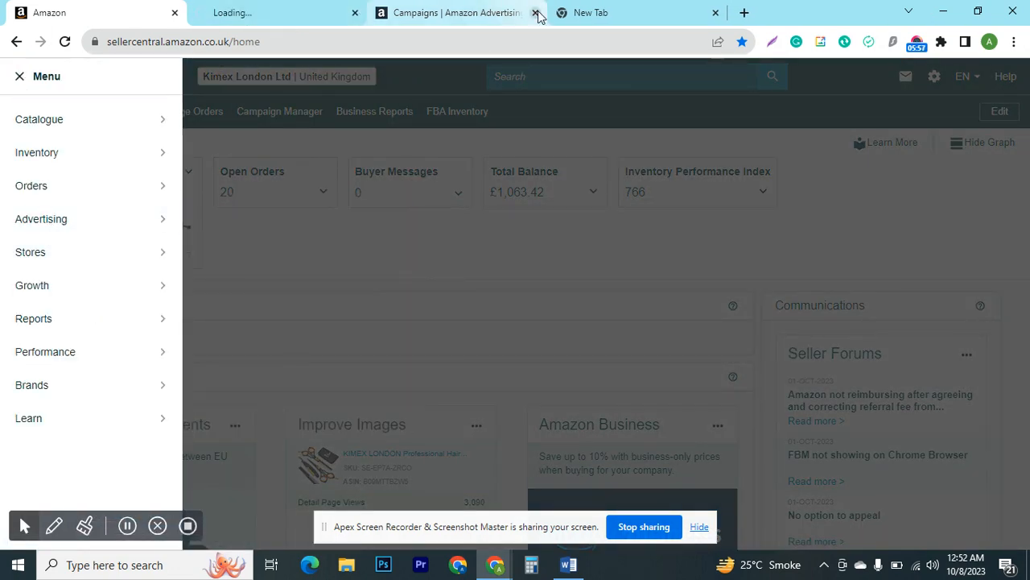
{"action": "left_click", "coordinate": [535, 12]}
{"action": "left_click", "coordinate": [273, 10]}
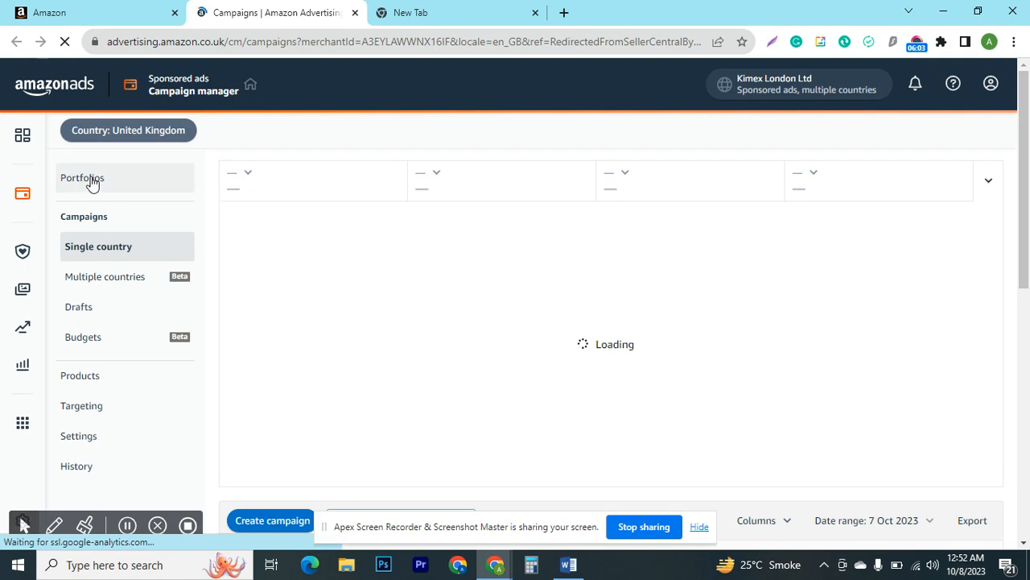
Go to the portfolios list and open the Hairdressing Scissors set portfolio
{"action": "left_click", "coordinate": [91, 182]}
{"action": "scroll", "coordinate": [153, 306], "scroll_direction": "down", "scroll_amount": 4}
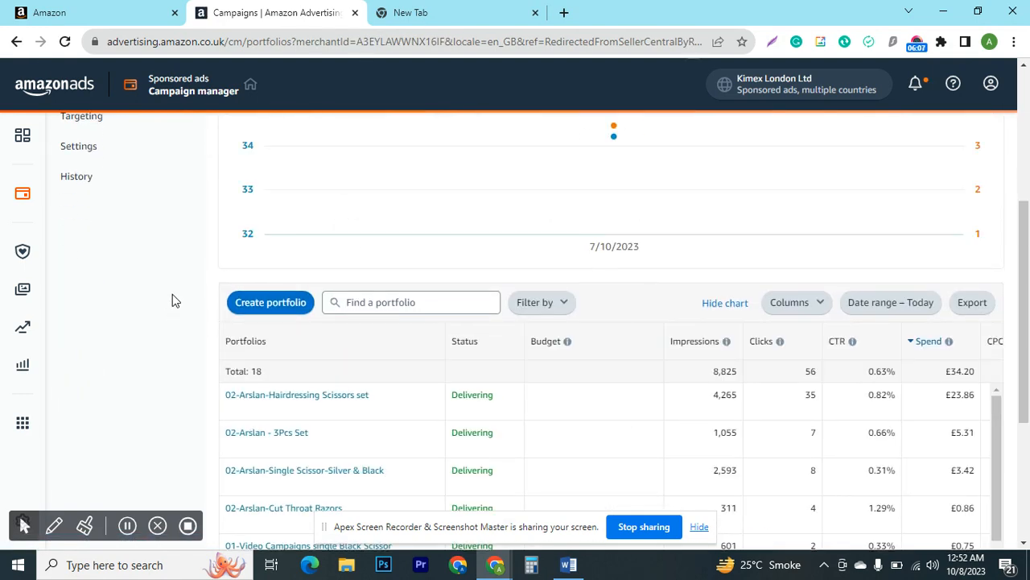
{"action": "scroll", "coordinate": [173, 293], "scroll_direction": "down", "scroll_amount": 3}
{"action": "scroll", "coordinate": [137, 324], "scroll_direction": "up", "scroll_amount": 2}
{"action": "left_click", "coordinate": [284, 301]}
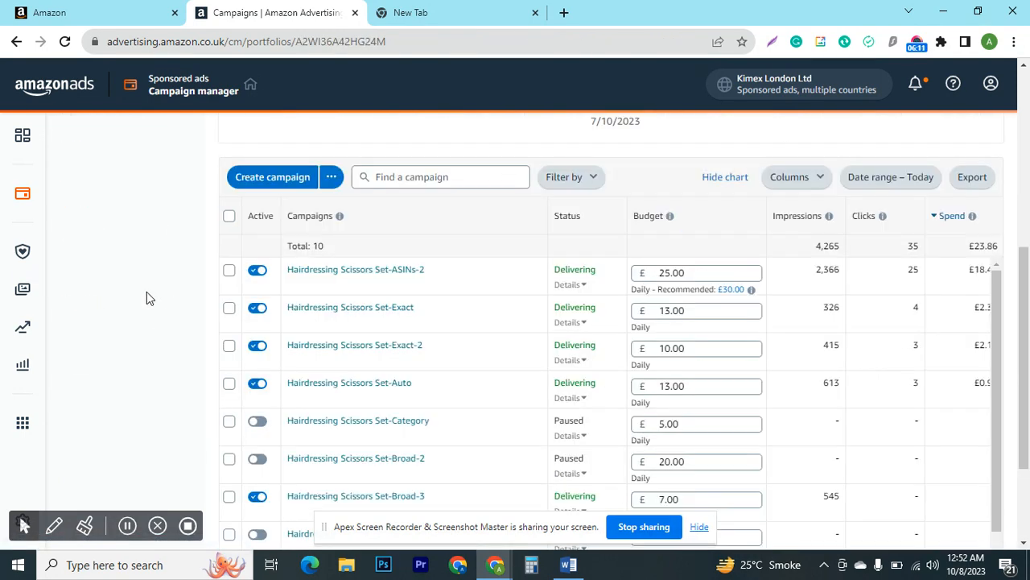
Open the Hairdressing Scissors Set-Auto campaign in a new browser tab and go into its Automatic ad group
{"action": "scroll", "coordinate": [261, 319], "scroll_direction": "down", "scroll_amount": 2}
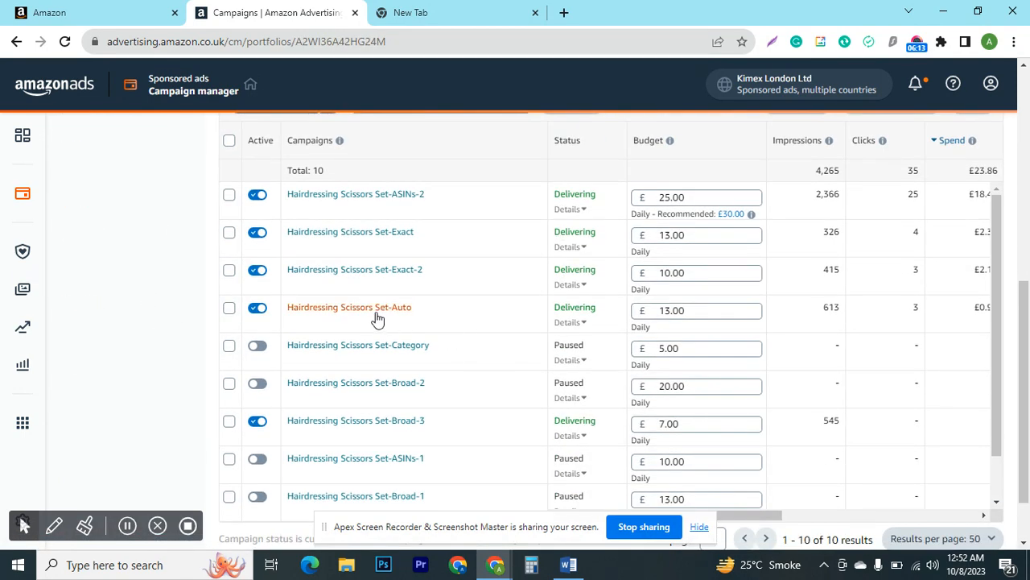
{"action": "right_click", "coordinate": [402, 315]}
{"action": "left_click", "coordinate": [434, 322]}
{"action": "left_click", "coordinate": [427, 10]}
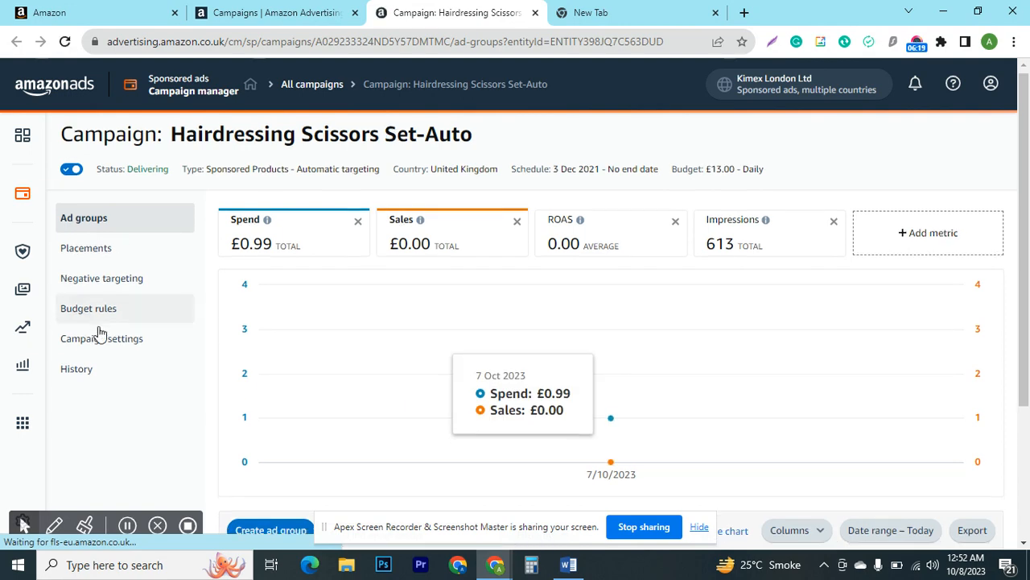
{"action": "scroll", "coordinate": [254, 437], "scroll_direction": "down", "scroll_amount": 2}
{"action": "left_click", "coordinate": [300, 435]}
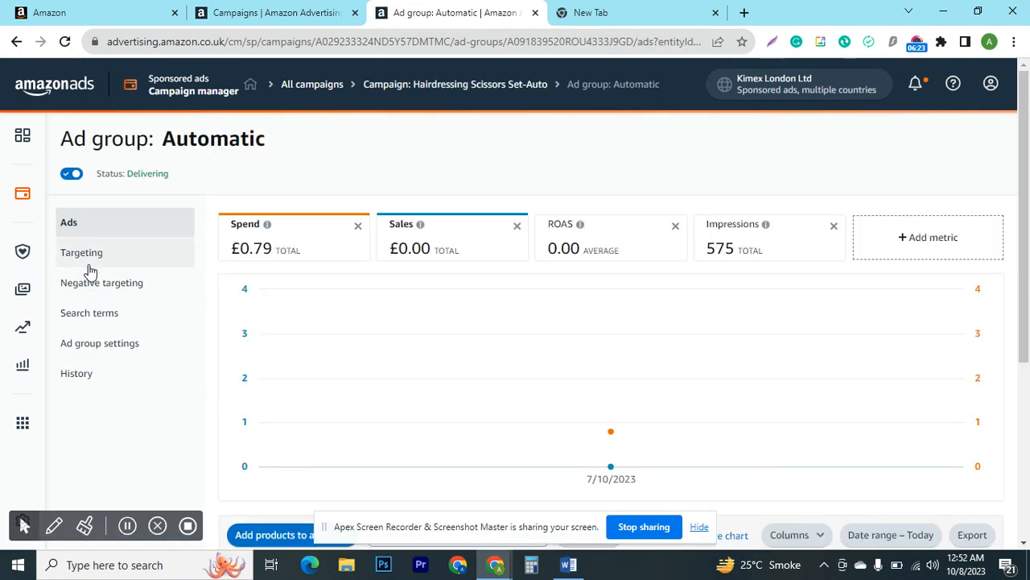
Show the Automatic ad group's search terms with the date range set to Last 30 days, and check the total clicks
{"action": "left_click", "coordinate": [95, 258]}
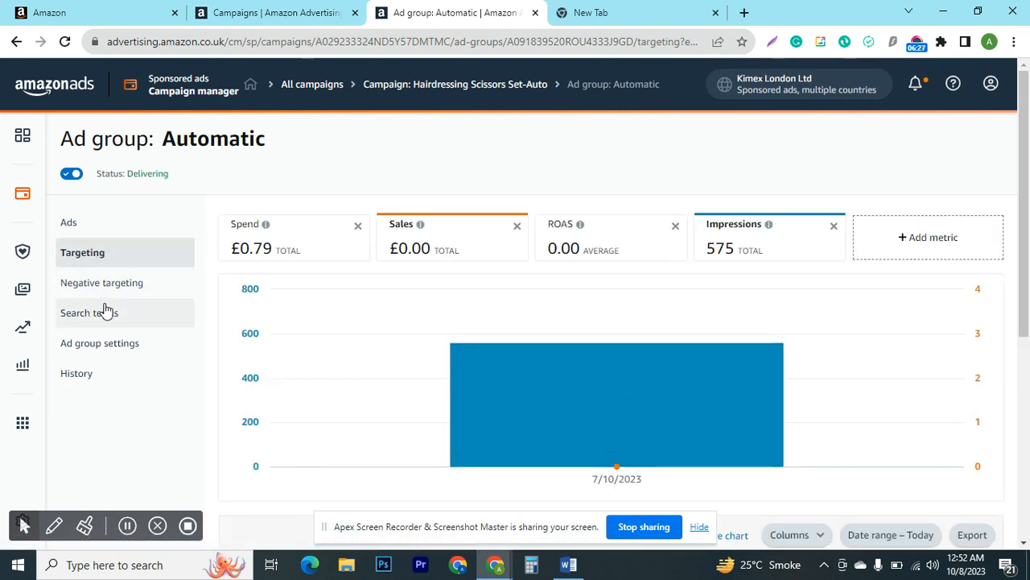
{"action": "left_click", "coordinate": [103, 311]}
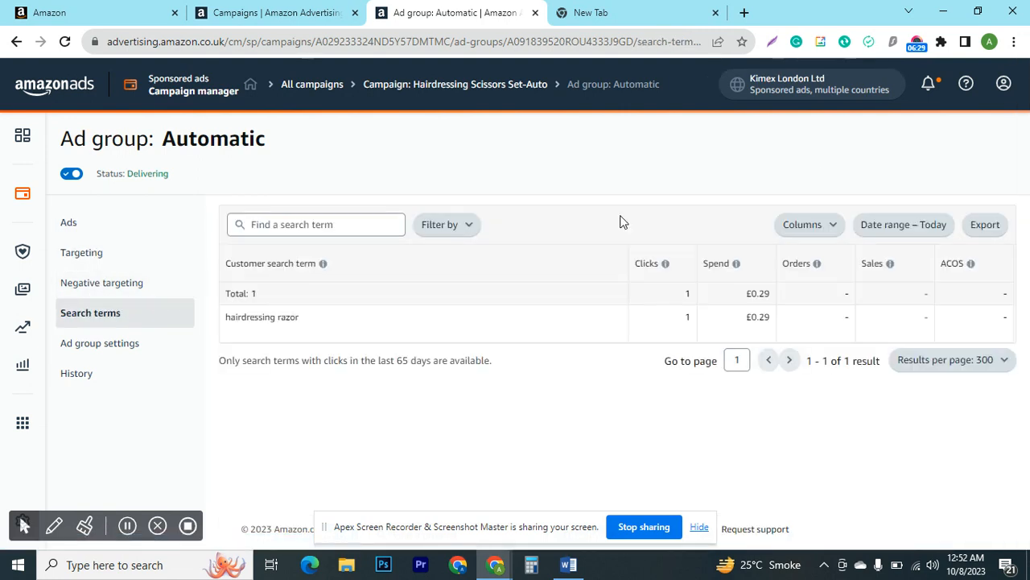
{"action": "left_click", "coordinate": [891, 223]}
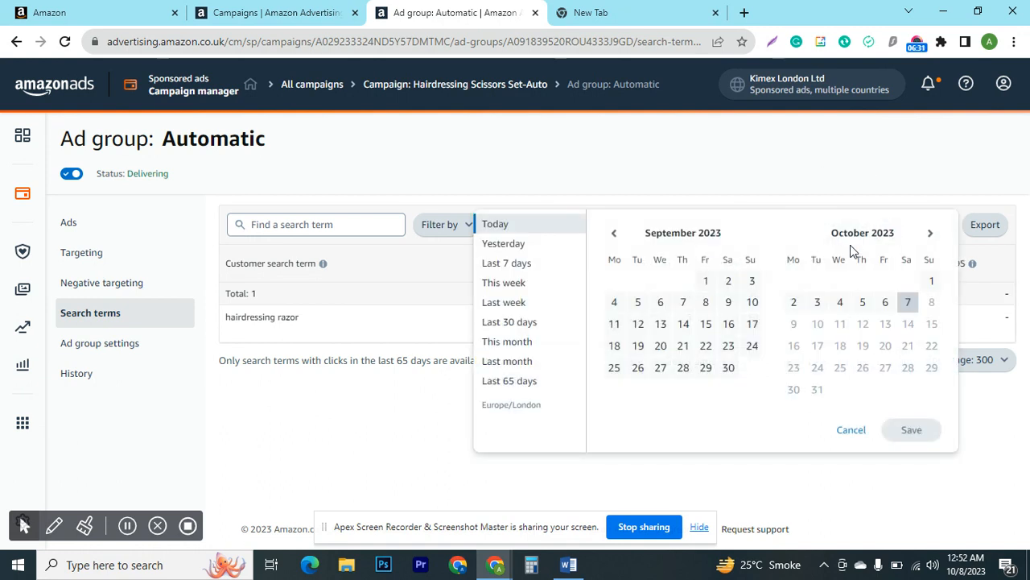
{"action": "left_click", "coordinate": [543, 323]}
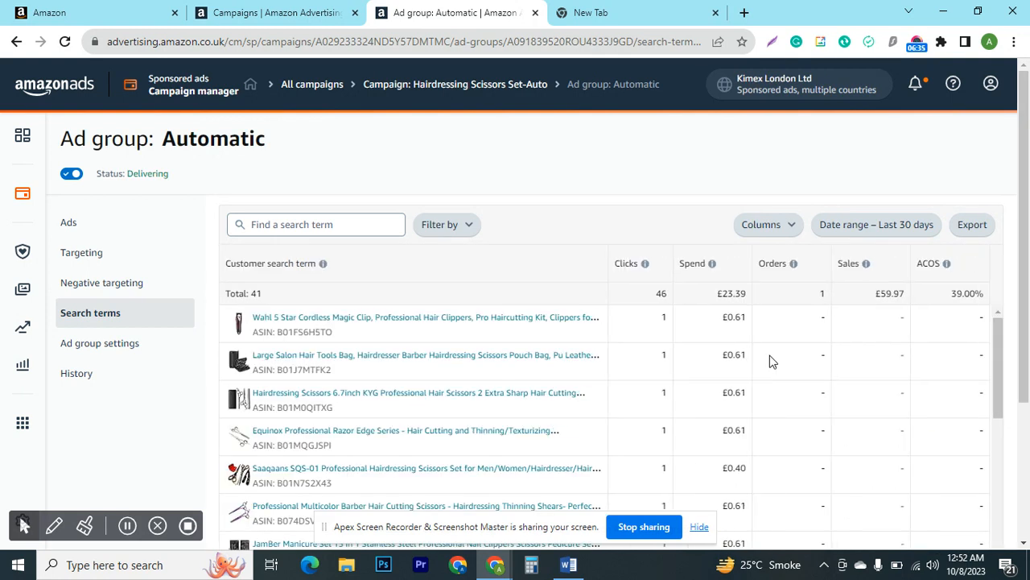
{"action": "double_click", "coordinate": [663, 293]}
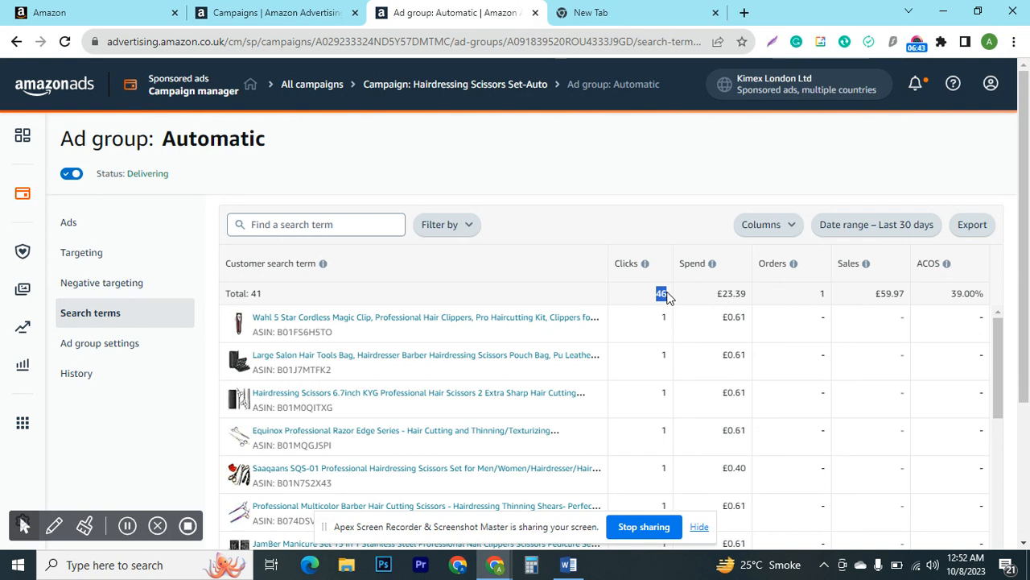
Export the search terms and open the downloaded CSV in Excel, dismissing the activation wizard and removing the recovered files
{"action": "left_click", "coordinate": [978, 233]}
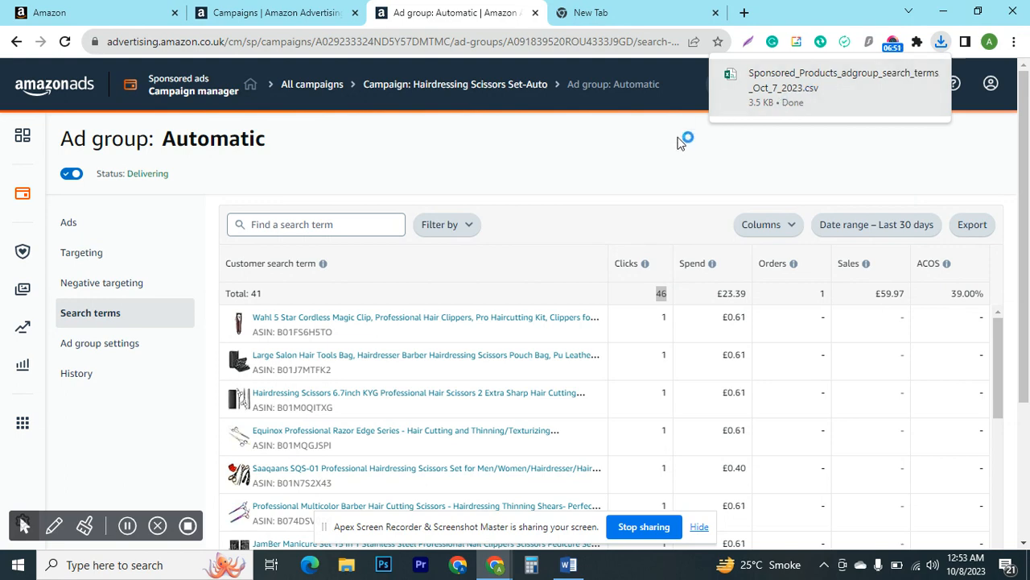
{"action": "left_click", "coordinate": [801, 93]}
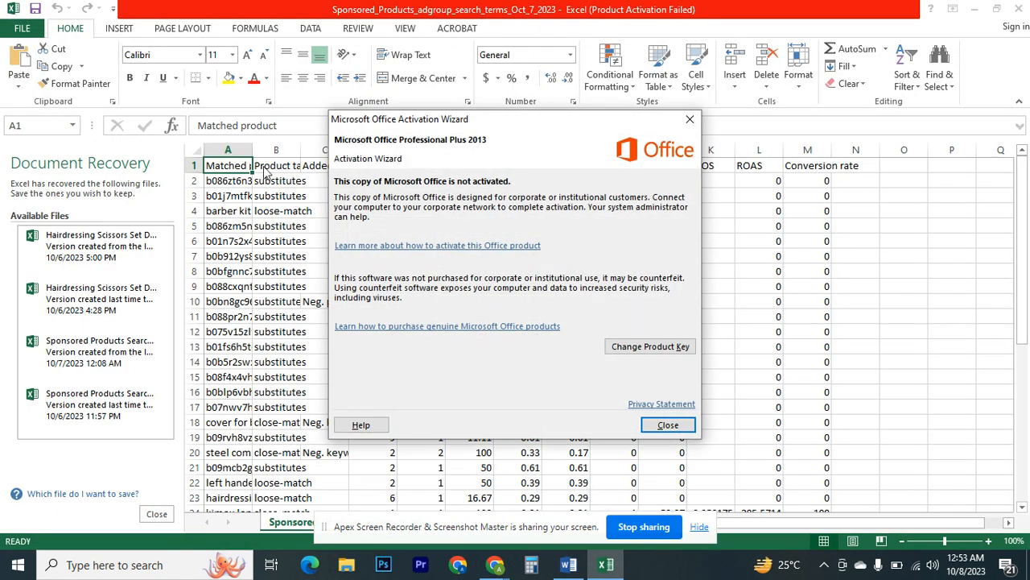
{"action": "left_click", "coordinate": [667, 427]}
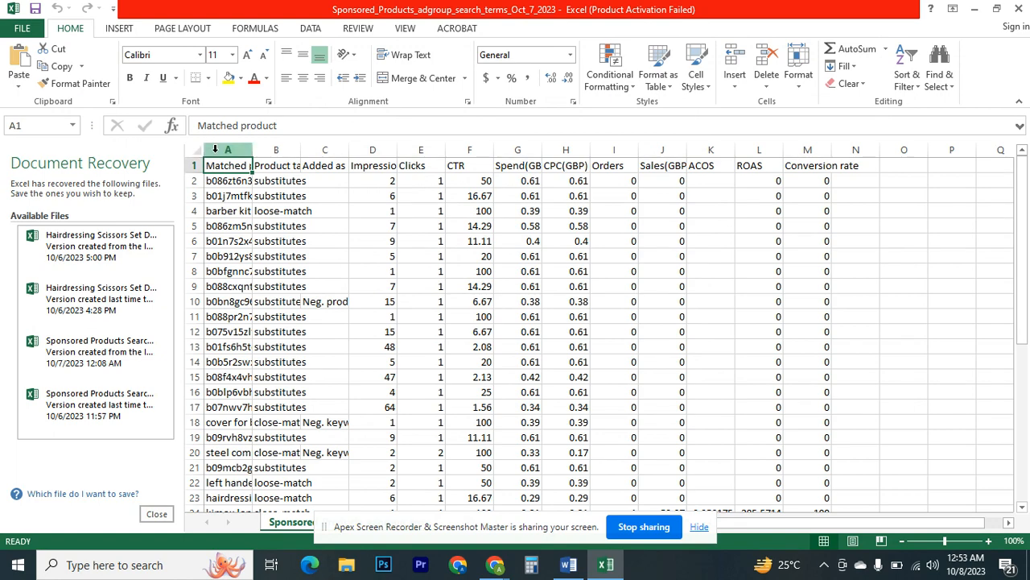
{"action": "left_click", "coordinate": [156, 513]}
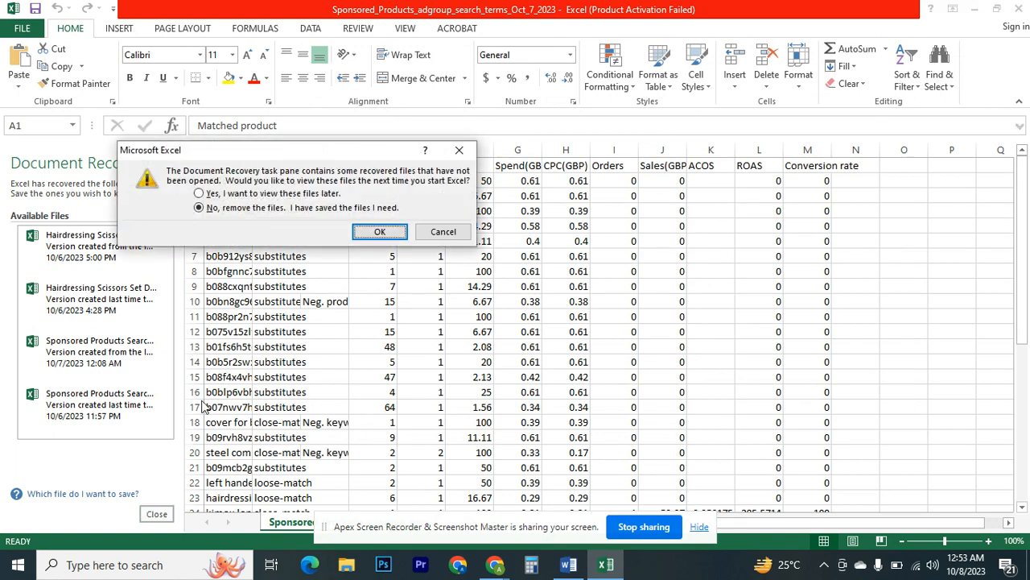
{"action": "left_click", "coordinate": [379, 231]}
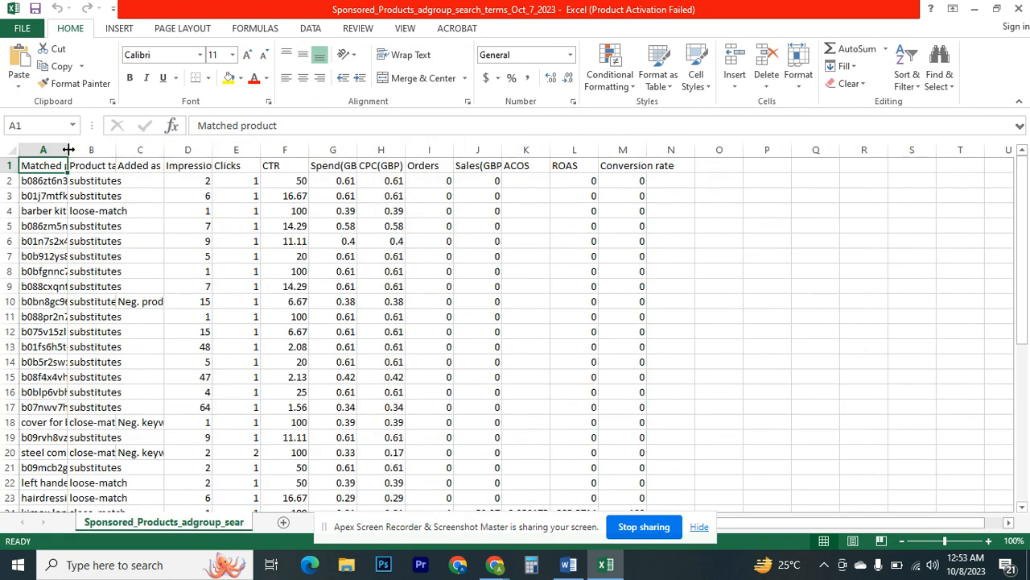
Autofit the width of the Matched product column and select the Orders column
{"action": "double_click", "coordinate": [68, 150]}
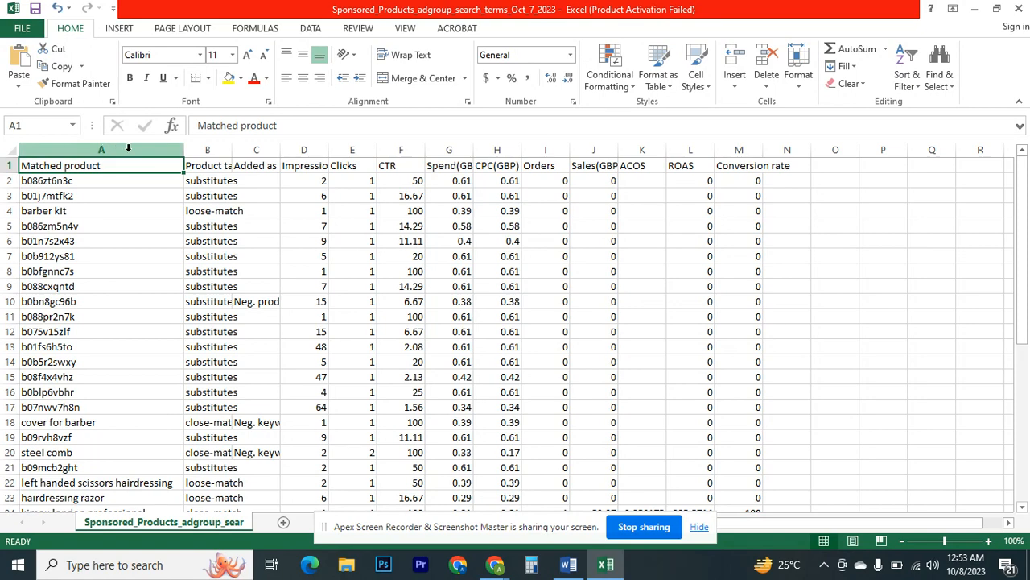
{"action": "left_click", "coordinate": [241, 150]}
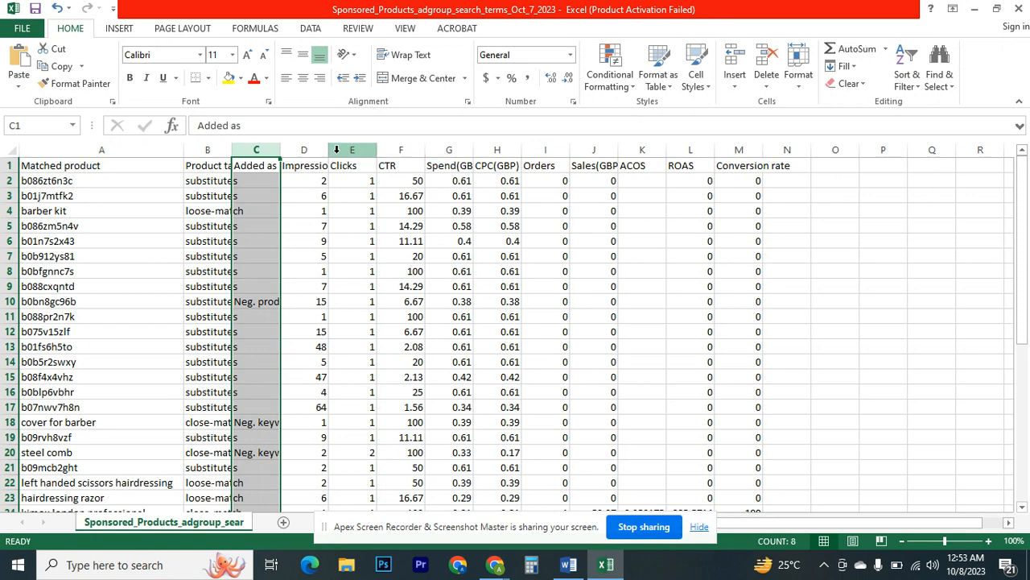
{"action": "left_click", "coordinate": [544, 149]}
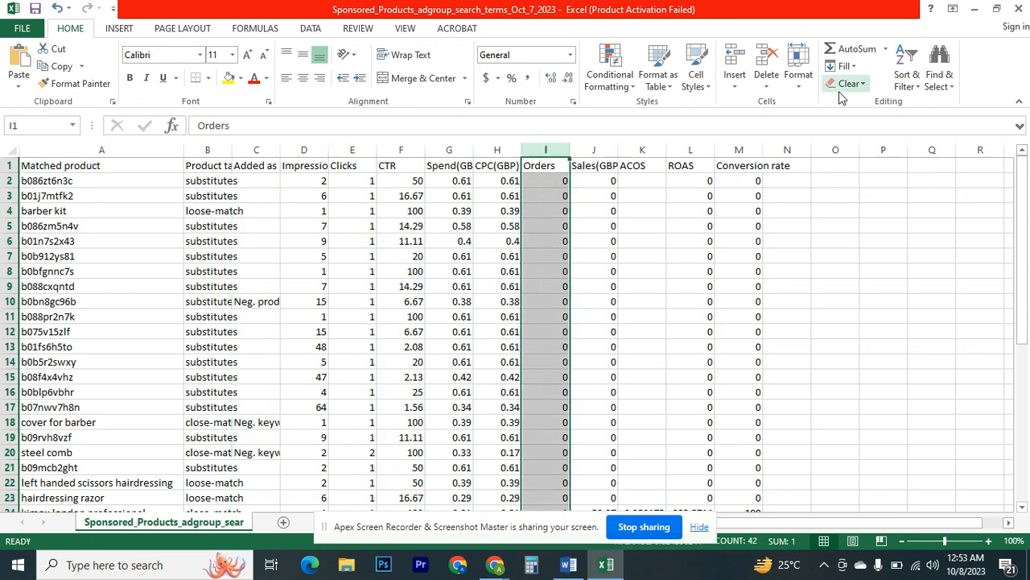
Sort the search terms by Orders from smallest to largest, expanding the selection to the adjacent data
{"action": "left_click", "coordinate": [910, 87]}
{"action": "left_click", "coordinate": [926, 103]}
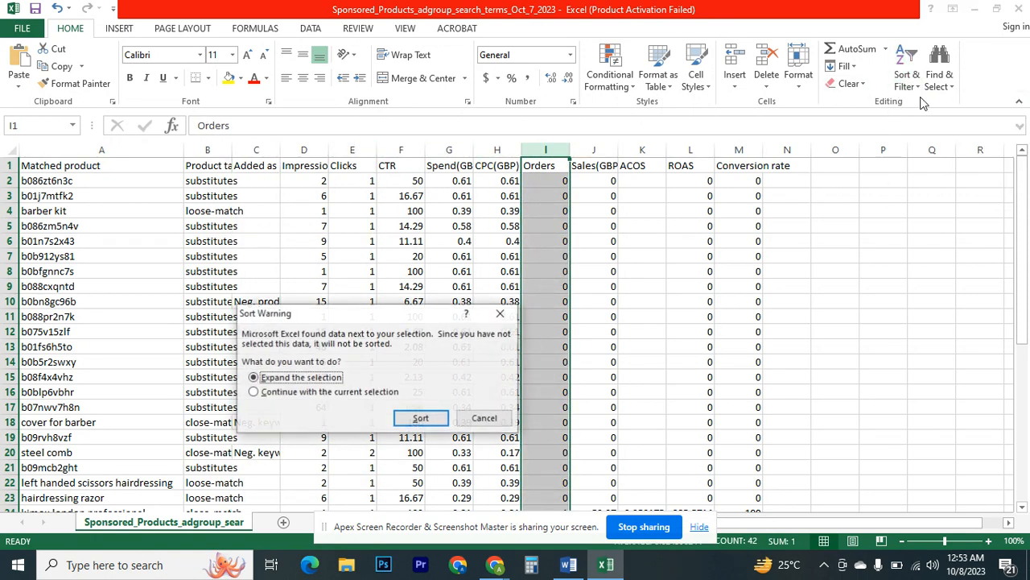
{"action": "left_click", "coordinate": [421, 418]}
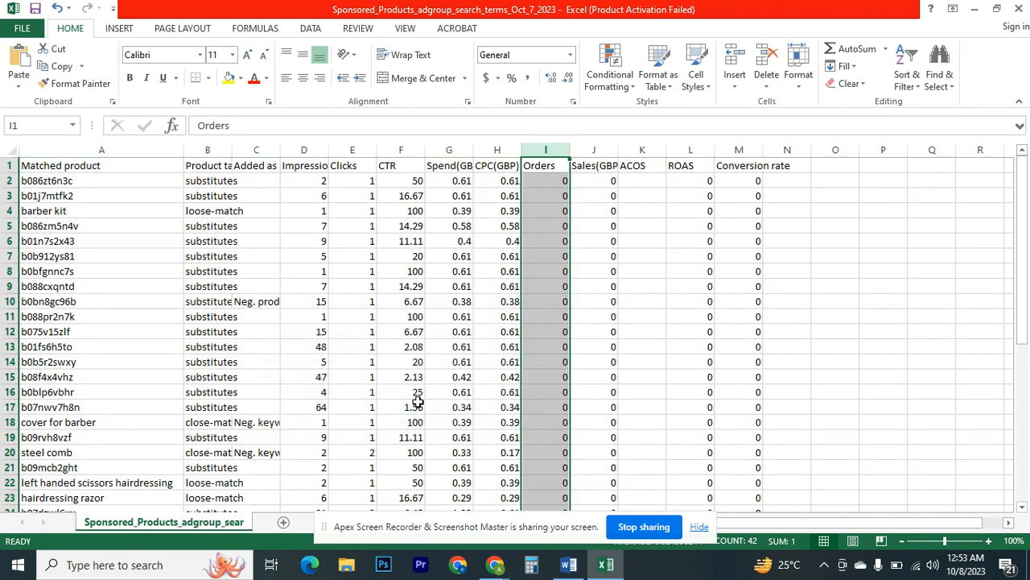
Sort the search terms by Orders from largest to smallest, expanding the selection to the adjacent data
{"action": "left_click", "coordinate": [911, 85]}
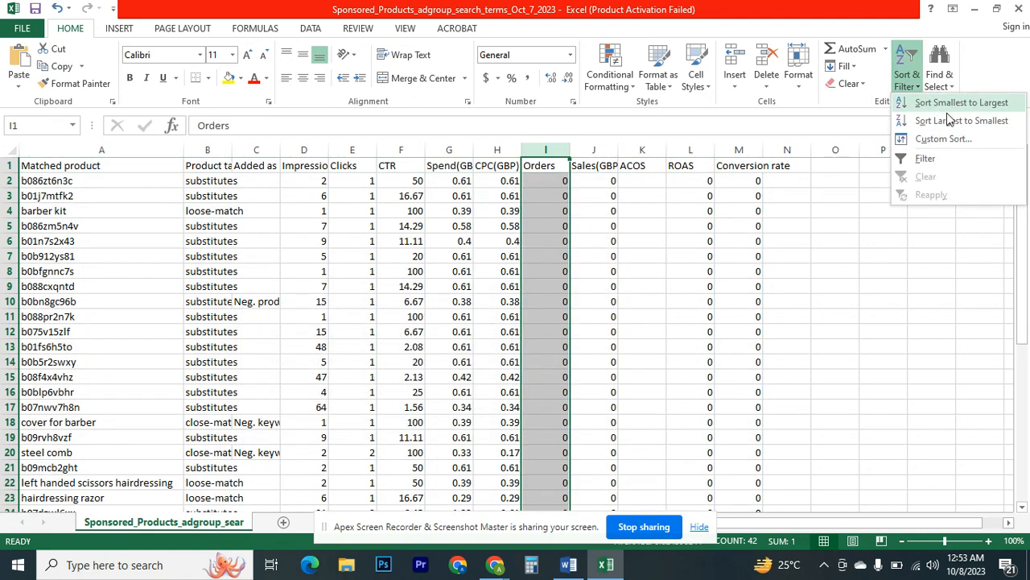
{"action": "left_click", "coordinate": [926, 122]}
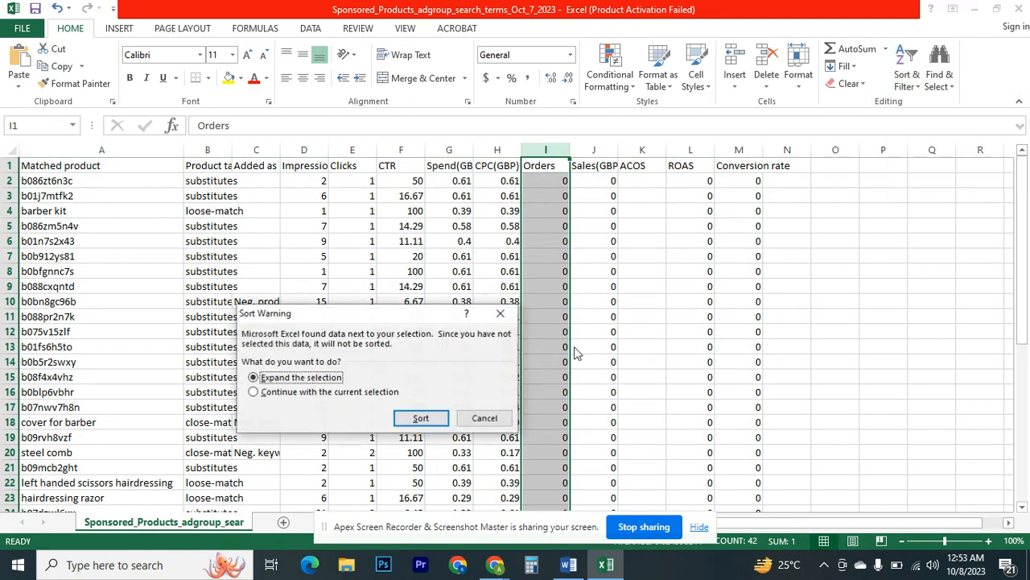
{"action": "left_click", "coordinate": [422, 417]}
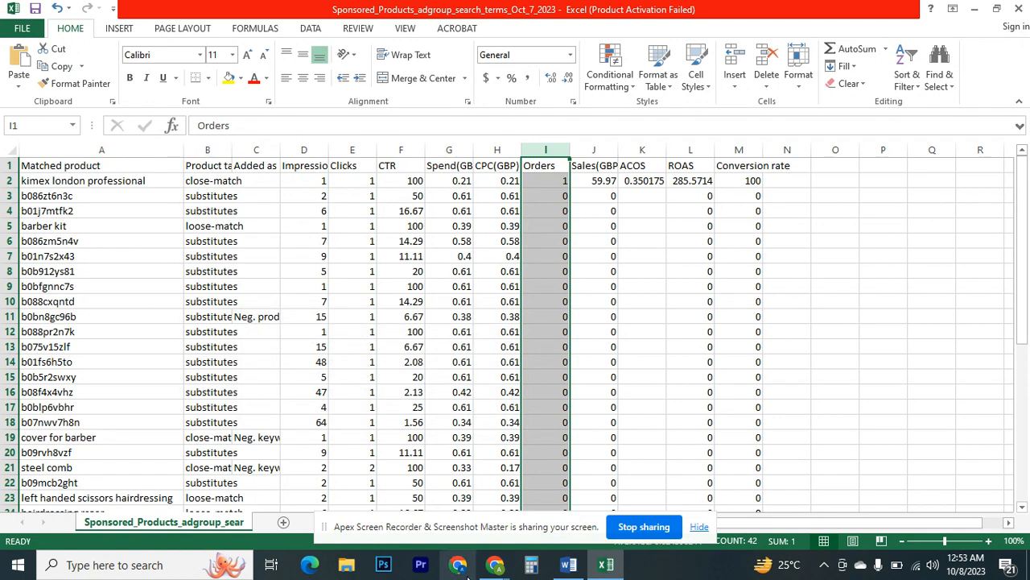
Switch back to Chrome and view the Automatic ad group's targeting page and its list of advertised products
{"action": "left_click", "coordinate": [495, 564]}
{"action": "left_click", "coordinate": [449, 505]}
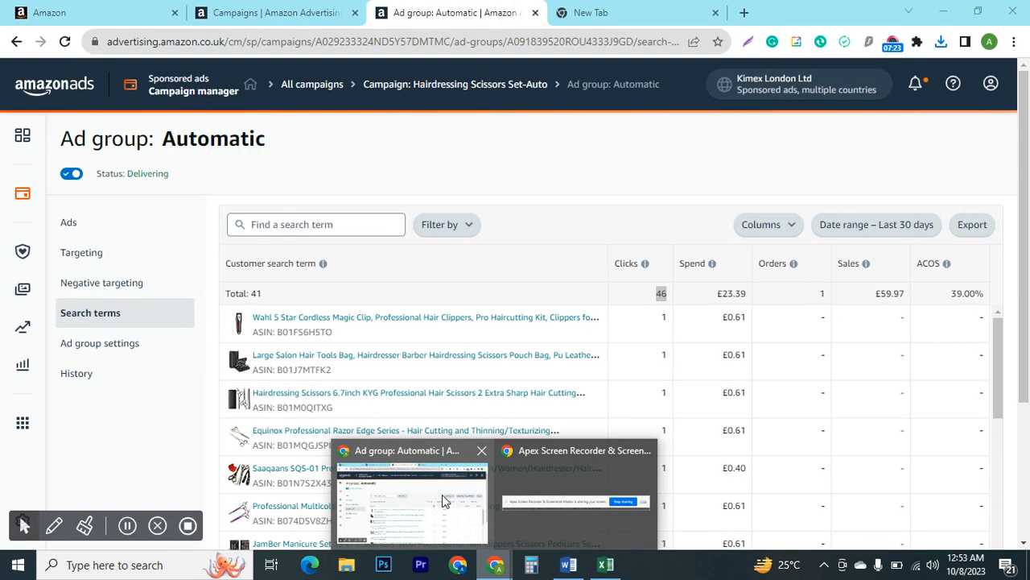
{"action": "left_click", "coordinate": [84, 253]}
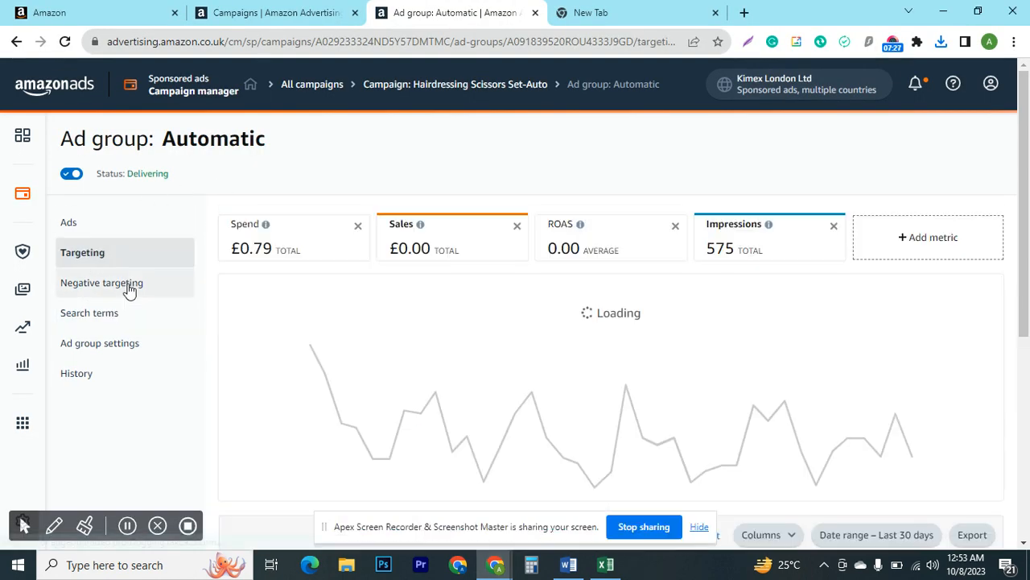
{"action": "scroll", "coordinate": [130, 290], "scroll_direction": "down", "scroll_amount": 3}
{"action": "scroll", "coordinate": [130, 290], "scroll_direction": "up", "scroll_amount": 3}
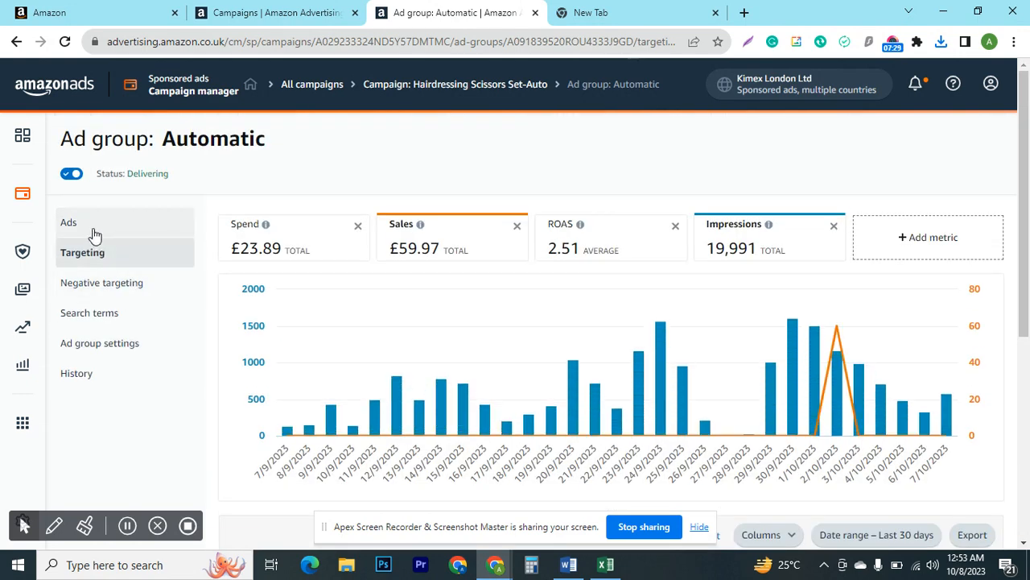
{"action": "left_click", "coordinate": [70, 223]}
{"action": "scroll", "coordinate": [147, 304], "scroll_direction": "down", "scroll_amount": 3}
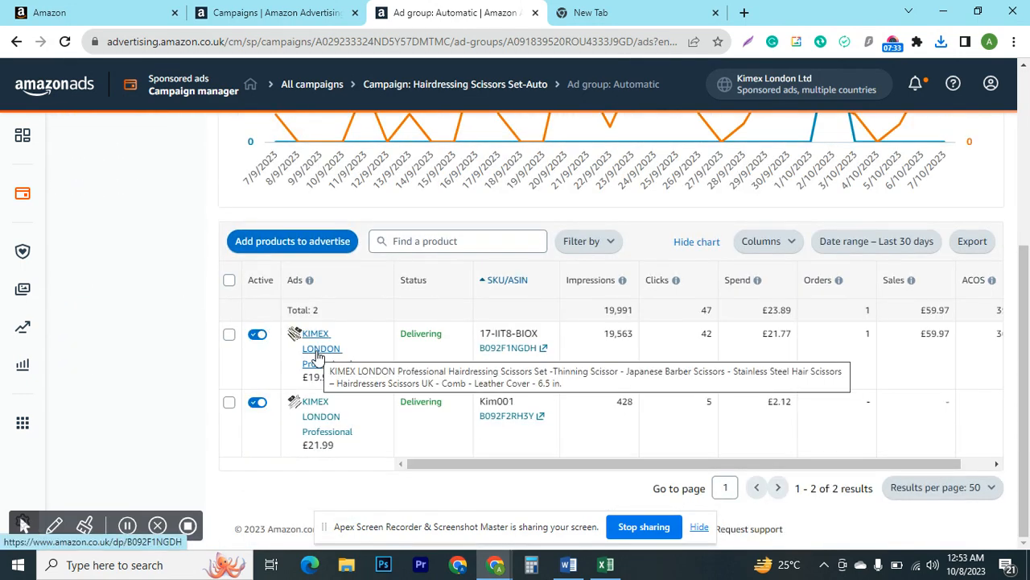
Open the Automatic ad group's search terms list and slightly narrow the Customer search term column
{"action": "scroll", "coordinate": [202, 317], "scroll_direction": "up", "scroll_amount": 4}
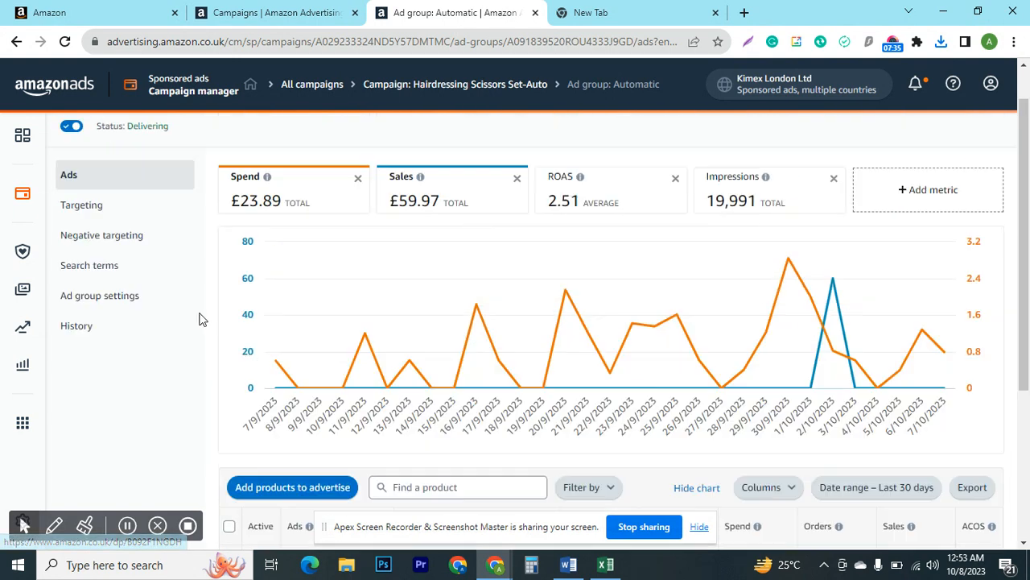
{"action": "left_click", "coordinate": [88, 312]}
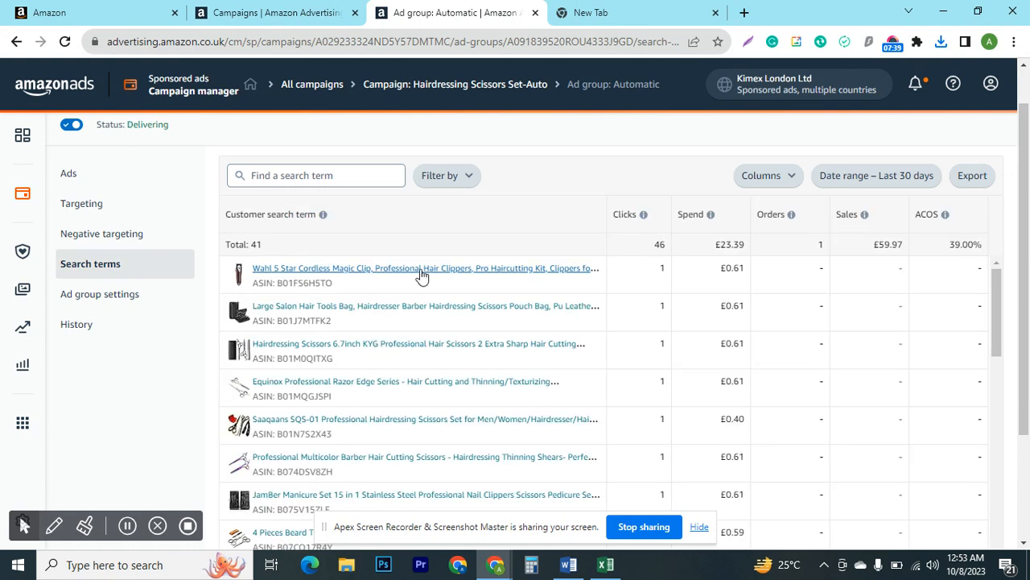
{"action": "left_click_drag", "start_coordinate": [606, 229], "coordinate": [581, 233]}
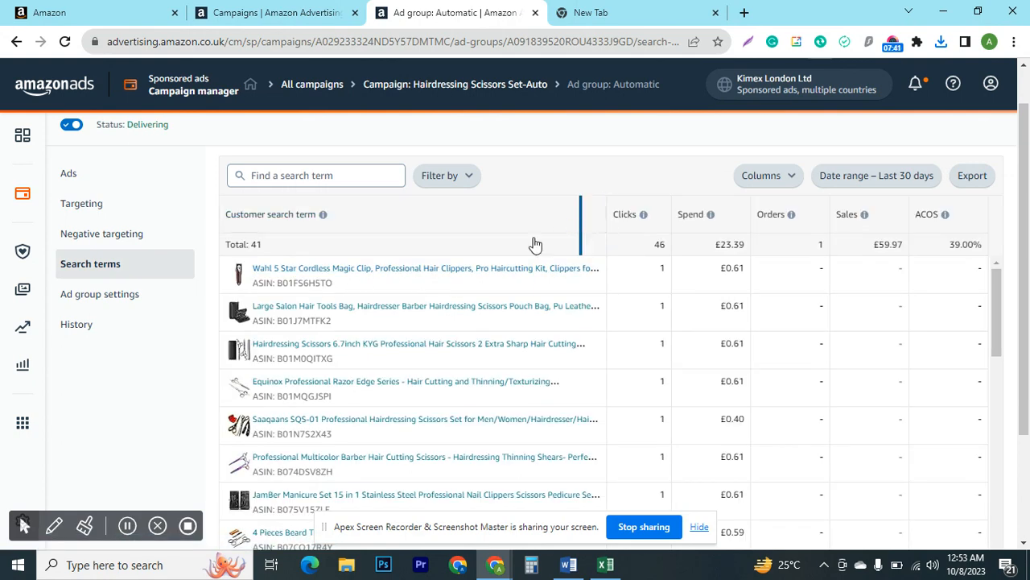
Open the Wahl 5 Star Cordless Magic Clip search term in a new tab and examine its product listing for relevance
{"action": "right_click", "coordinate": [330, 272]}
{"action": "left_click", "coordinate": [379, 277]}
{"action": "left_click", "coordinate": [578, 13]}
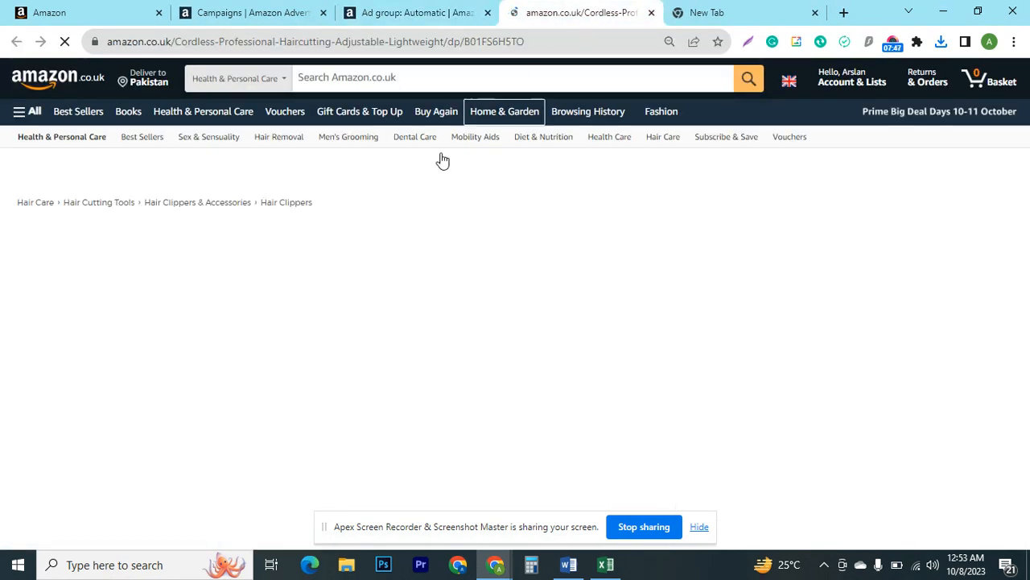
{"action": "scroll", "coordinate": [458, 338], "scroll_direction": "down", "scroll_amount": 1}
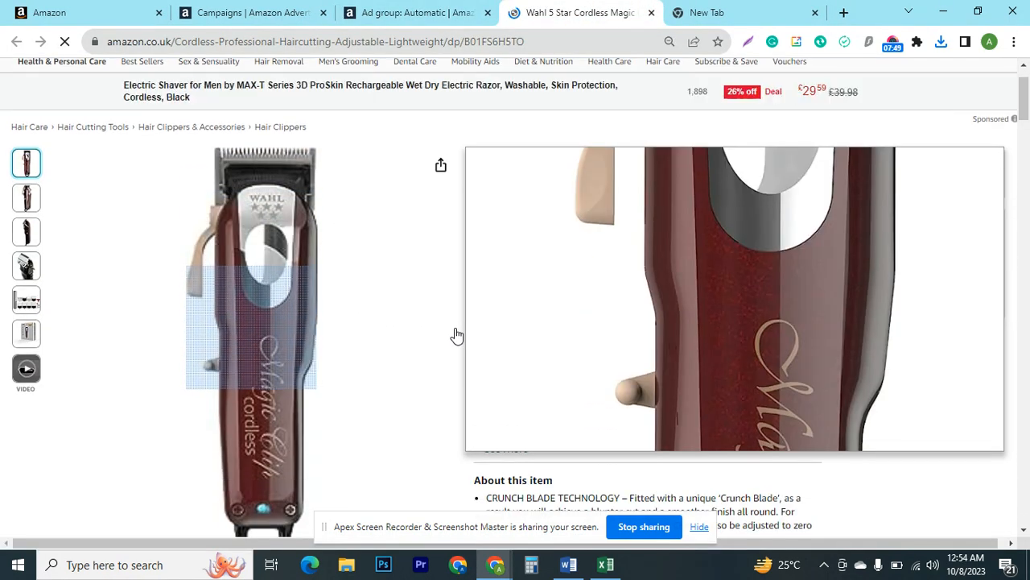
{"action": "scroll", "coordinate": [789, 406], "scroll_direction": "up", "scroll_amount": 1}
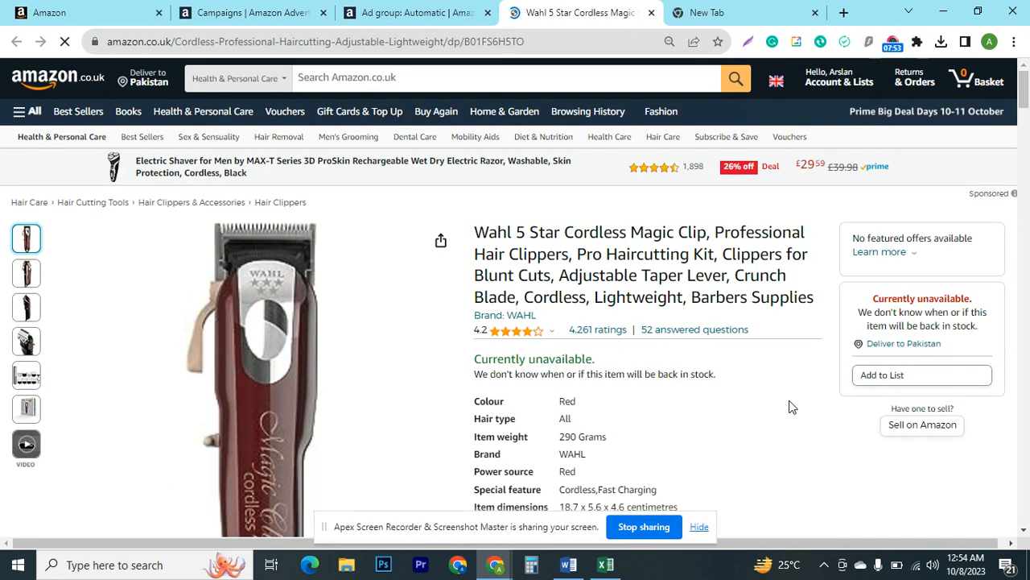
{"action": "scroll", "coordinate": [788, 406], "scroll_direction": "down", "scroll_amount": 2}
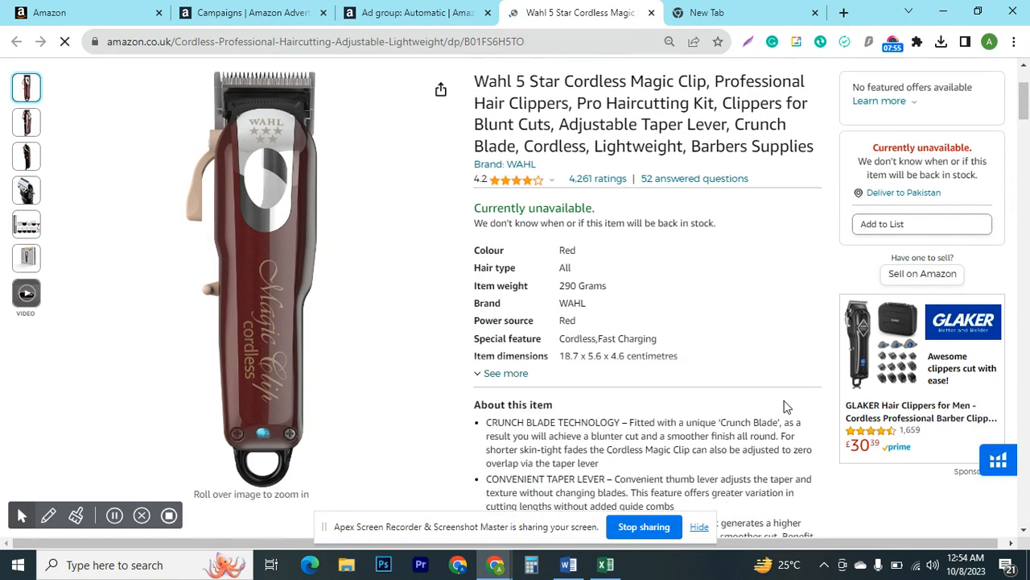
{"action": "scroll", "coordinate": [784, 406], "scroll_direction": "up", "scroll_amount": 2}
{"action": "scroll", "coordinate": [735, 395], "scroll_direction": "down", "scroll_amount": 6}
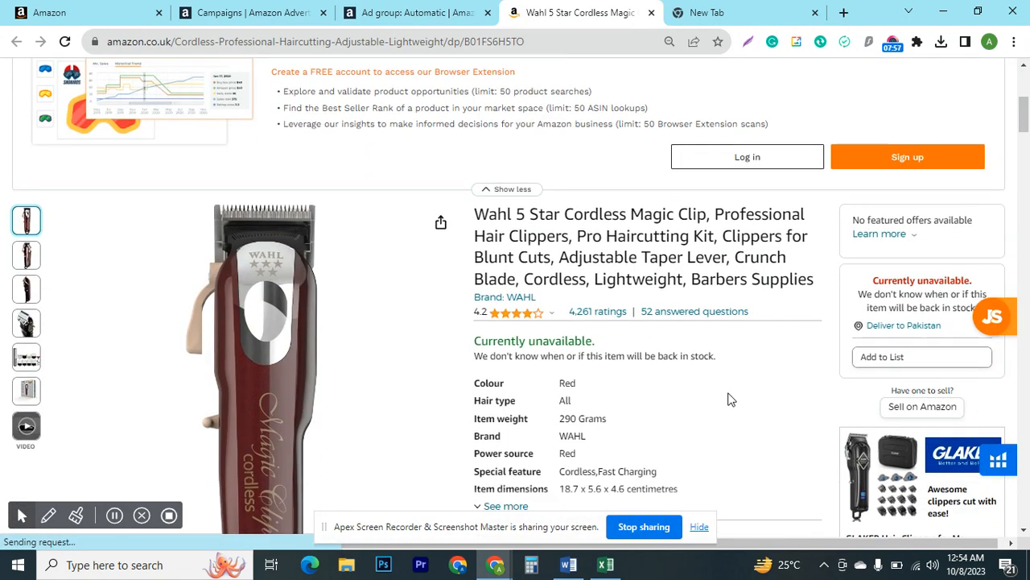
{"action": "scroll", "coordinate": [731, 400], "scroll_direction": "up", "scroll_amount": 1}
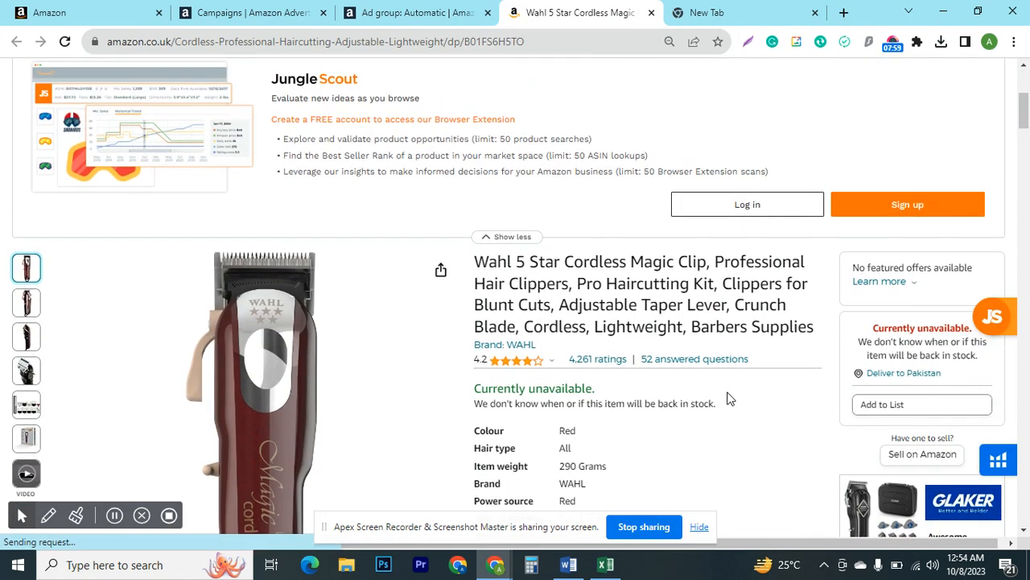
{"action": "scroll", "coordinate": [730, 399], "scroll_direction": "down", "scroll_amount": 1}
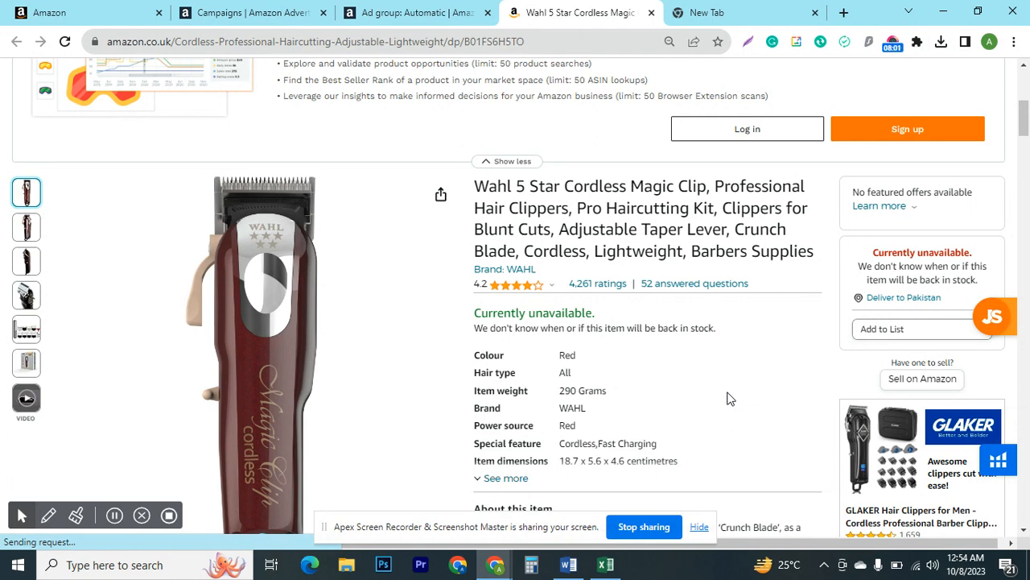
{"action": "scroll", "coordinate": [730, 399], "scroll_direction": "up", "scroll_amount": 1}
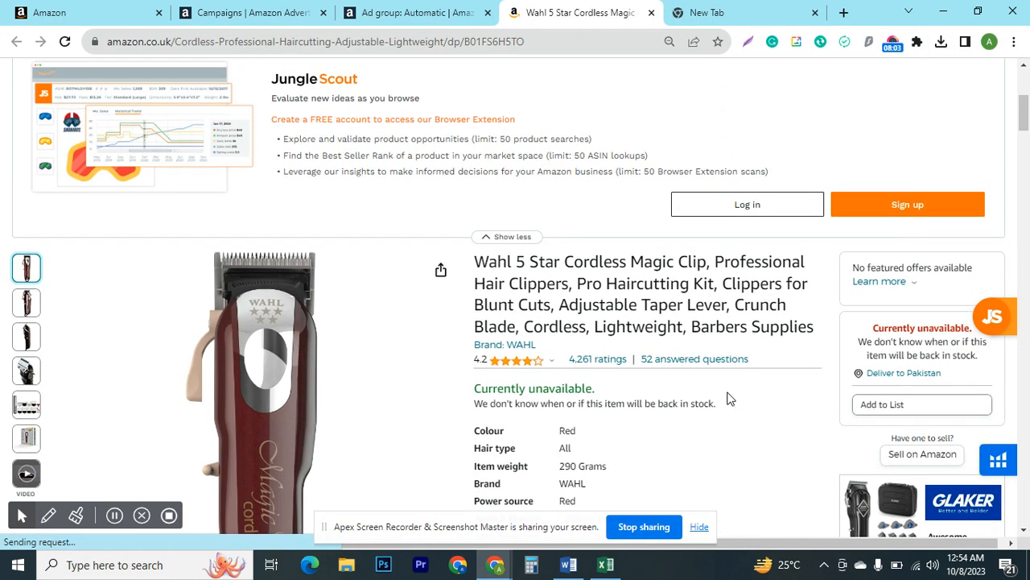
Return to the ad group's search terms list and copy the Wahl clipper's ASIN, B01FS6H5TO
{"action": "left_click", "coordinate": [387, 7]}
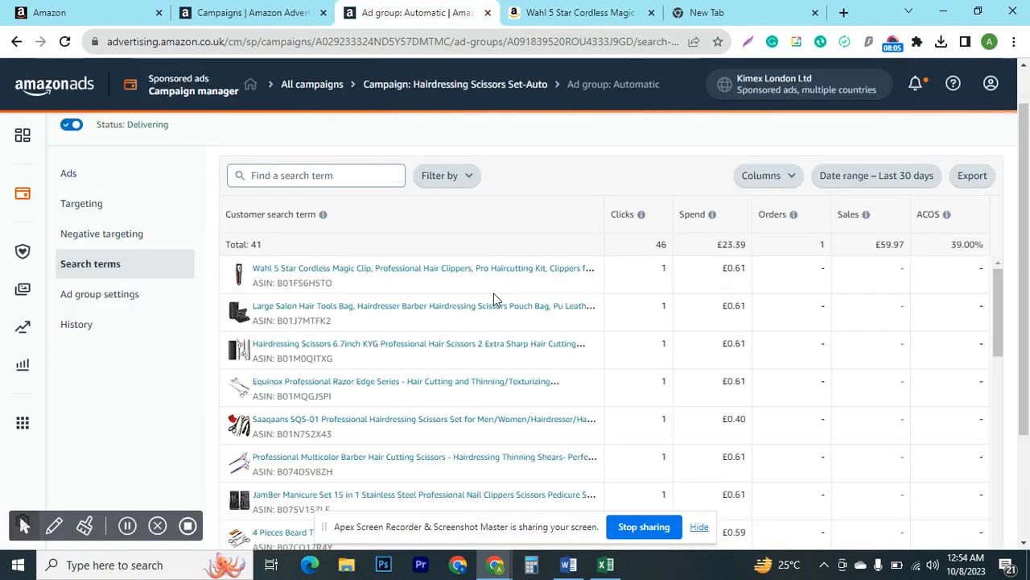
{"action": "double_click", "coordinate": [323, 282]}
{"action": "right_click", "coordinate": [323, 281]}
{"action": "left_click", "coordinate": [358, 292]}
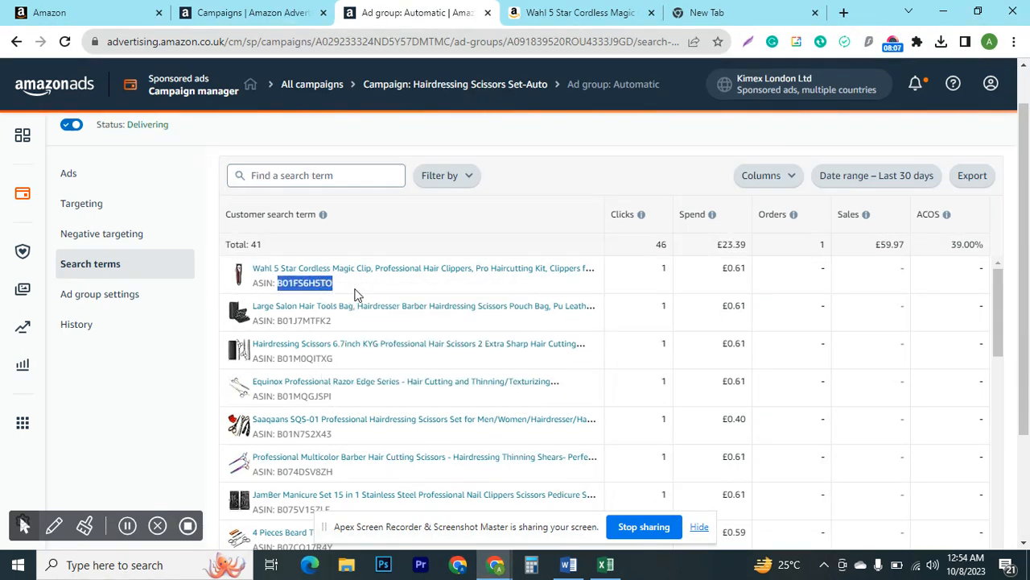
Switch to Excel, paste the copied ASIN into cell H10 of a new worksheet, and autofit column H
{"action": "left_click", "coordinate": [605, 565]}
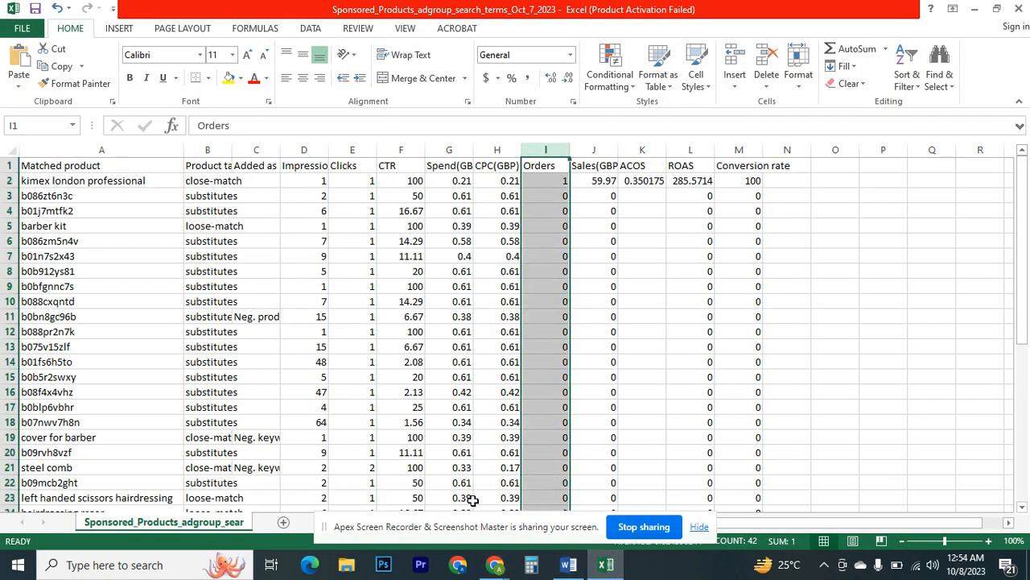
{"action": "left_click", "coordinate": [304, 522]}
{"action": "right_click", "coordinate": [370, 308]}
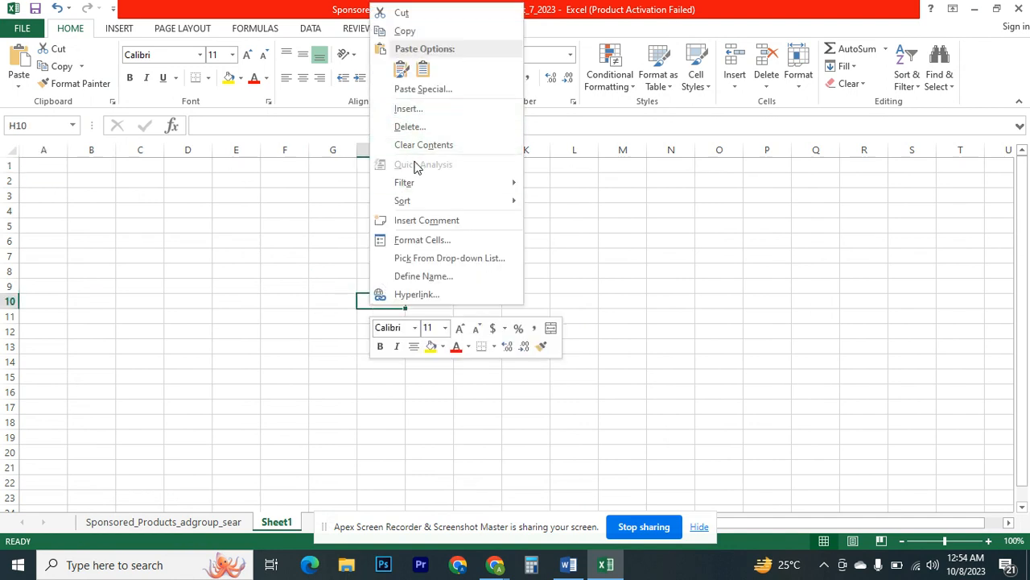
{"action": "left_click", "coordinate": [311, 269]}
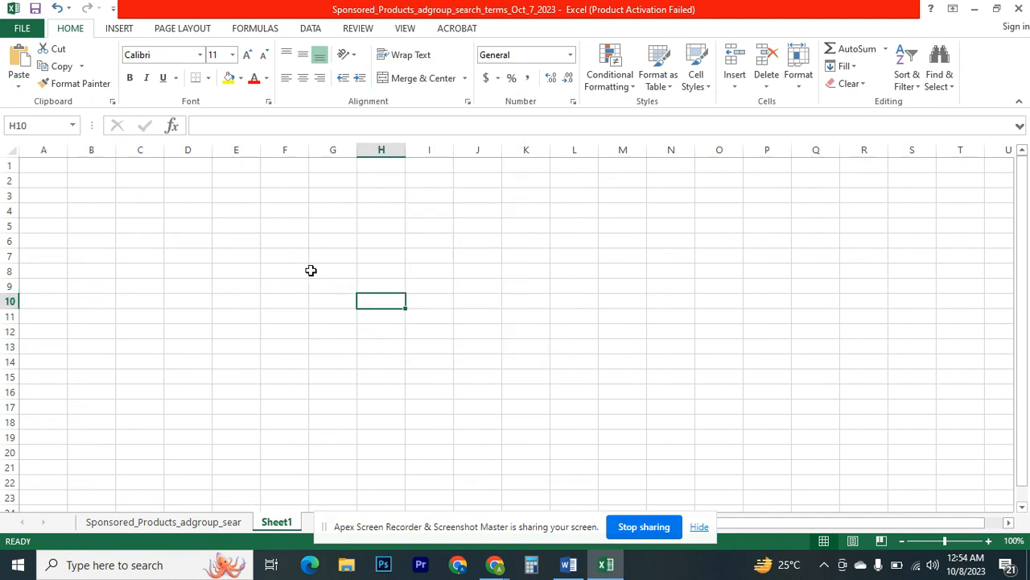
{"action": "key", "text": "ctrl+v"}
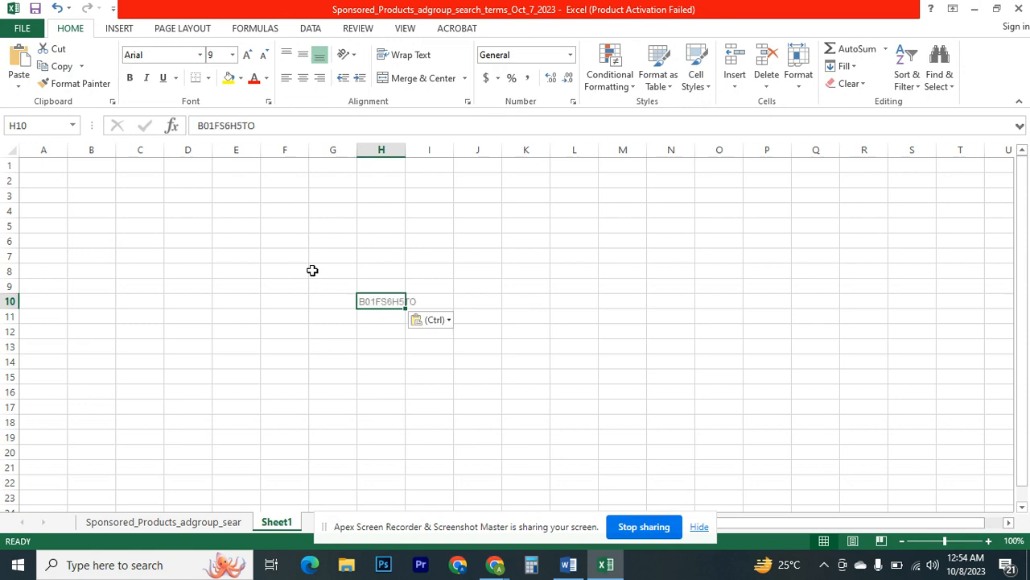
{"action": "double_click", "coordinate": [404, 145]}
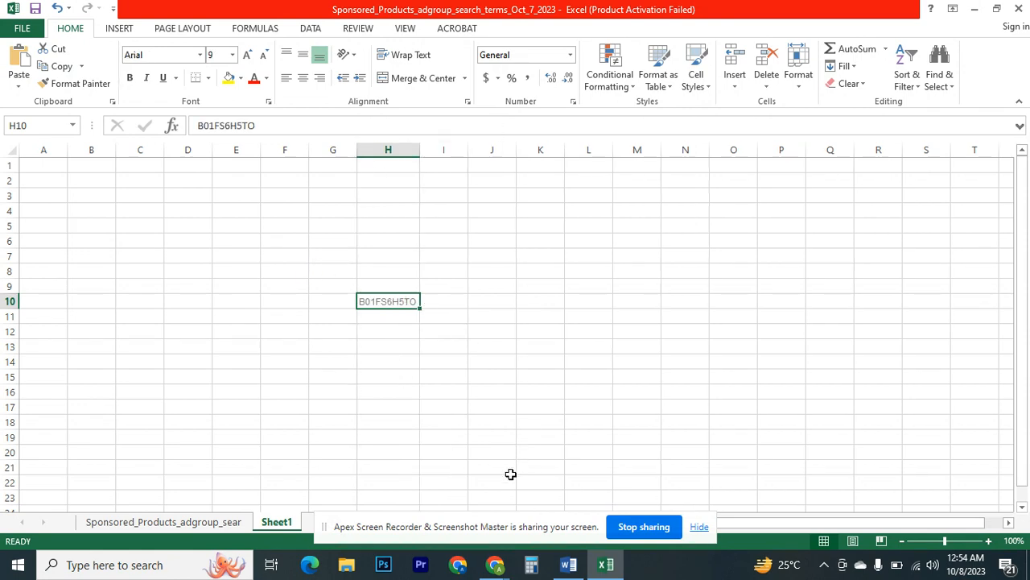
Switch back to the search terms in Chrome and open the Large Salon Hair Tools Bag in a new tab, closing the Wahl product tab
{"action": "left_click", "coordinate": [210, 523]}
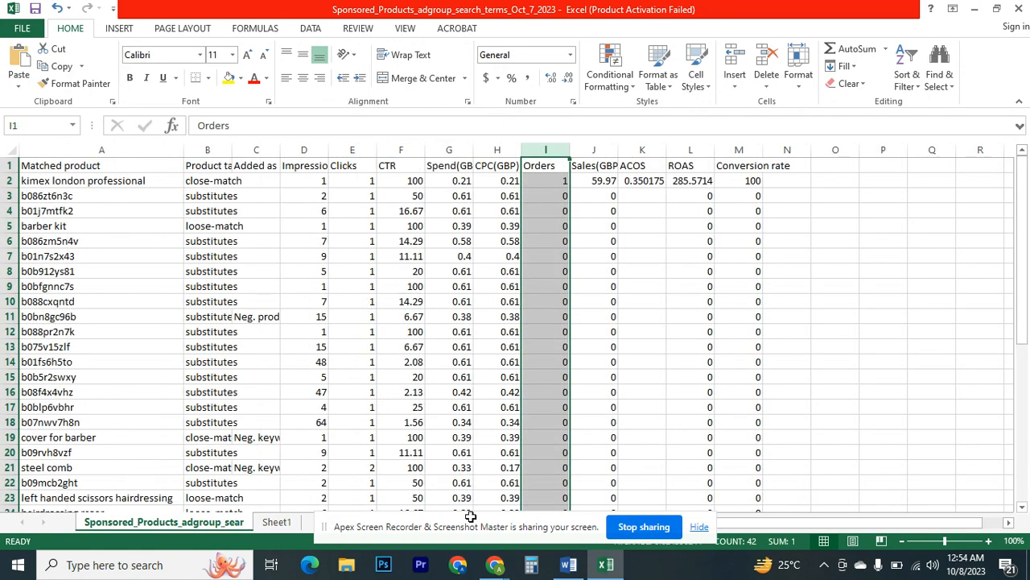
{"action": "left_click", "coordinate": [495, 564]}
{"action": "left_click", "coordinate": [442, 509]}
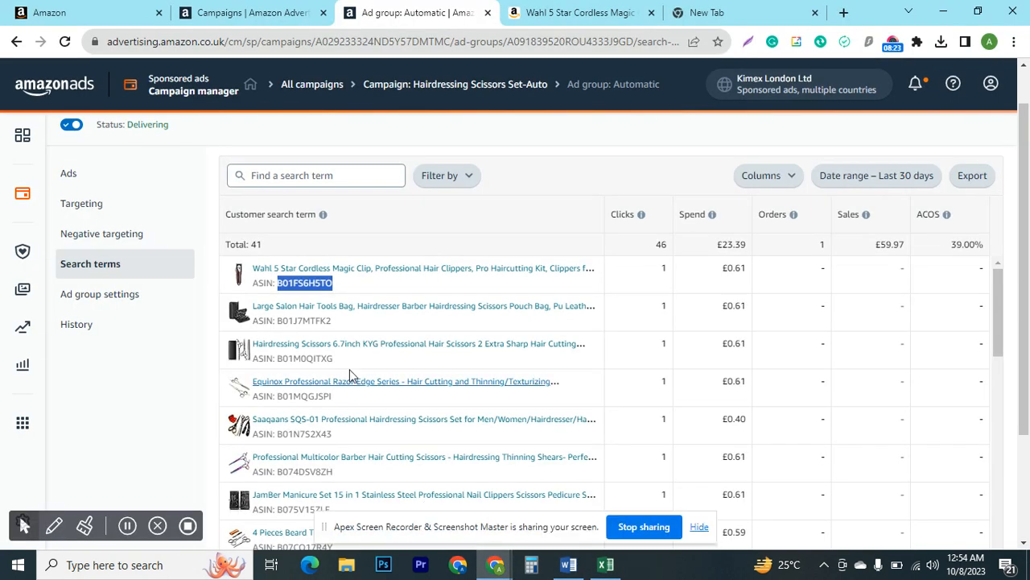
{"action": "right_click", "coordinate": [340, 305]}
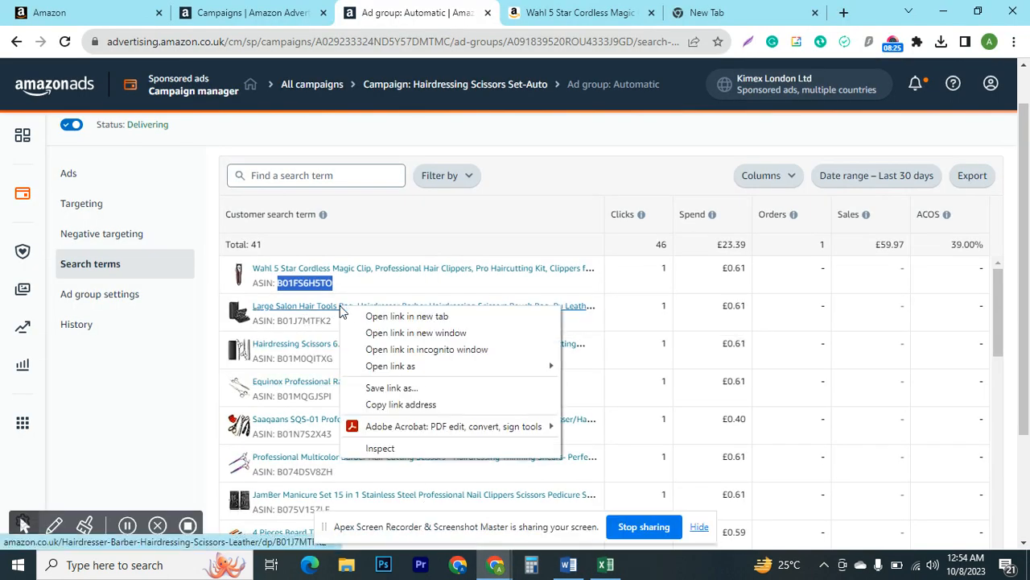
{"action": "left_click", "coordinate": [356, 315]}
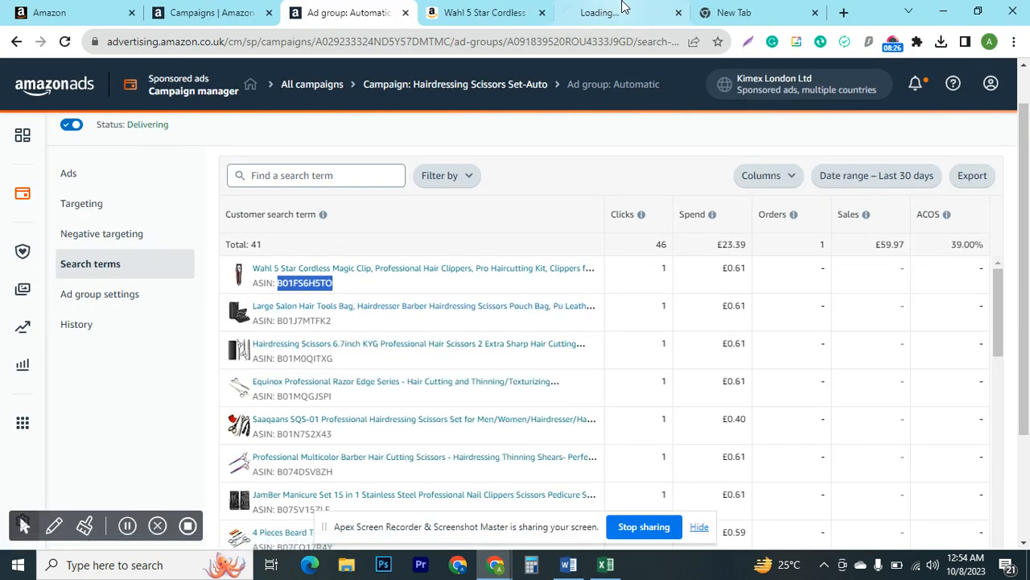
{"action": "left_click", "coordinate": [543, 13]}
{"action": "left_click", "coordinate": [475, 12]}
Examine the Large Salon Hair Tools Bag listing's title, images and description to judge its relevance to the advertised scissors
{"action": "scroll", "coordinate": [483, 346], "scroll_direction": "down", "scroll_amount": 2}
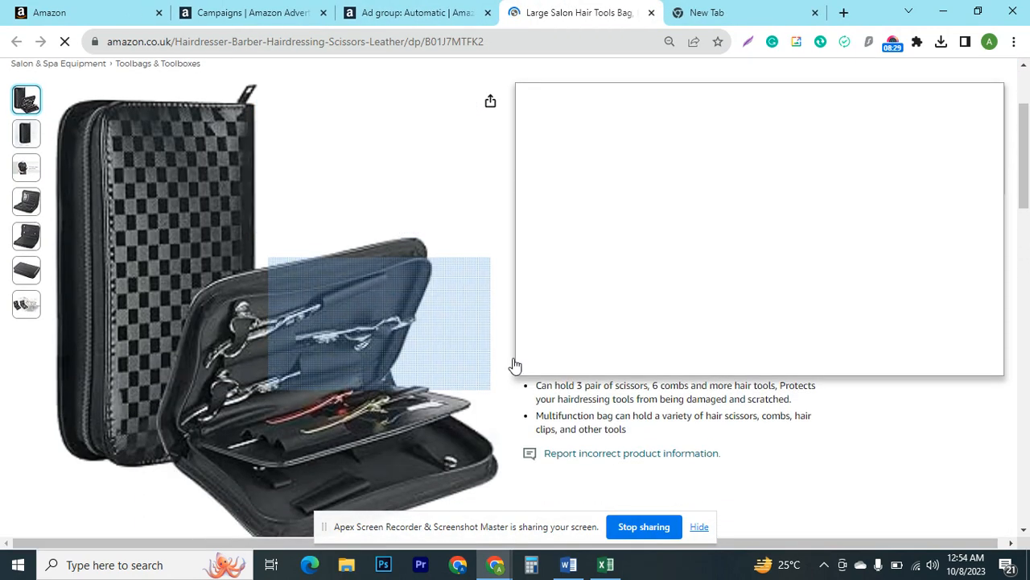
{"action": "scroll", "coordinate": [636, 230], "scroll_direction": "up", "scroll_amount": 1}
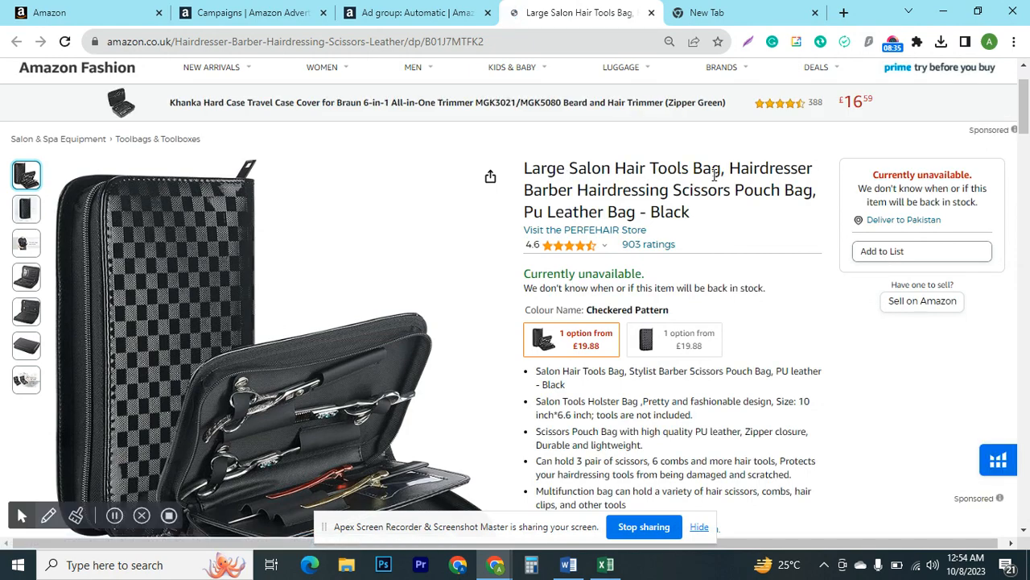
{"action": "scroll", "coordinate": [616, 345], "scroll_direction": "down", "scroll_amount": 3}
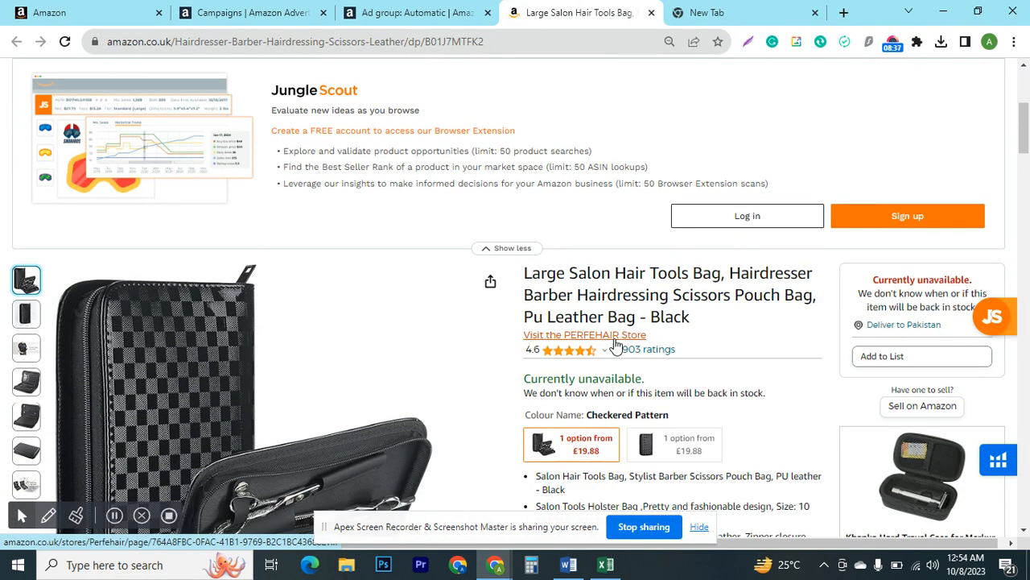
{"action": "scroll", "coordinate": [615, 345], "scroll_direction": "down", "scroll_amount": 3}
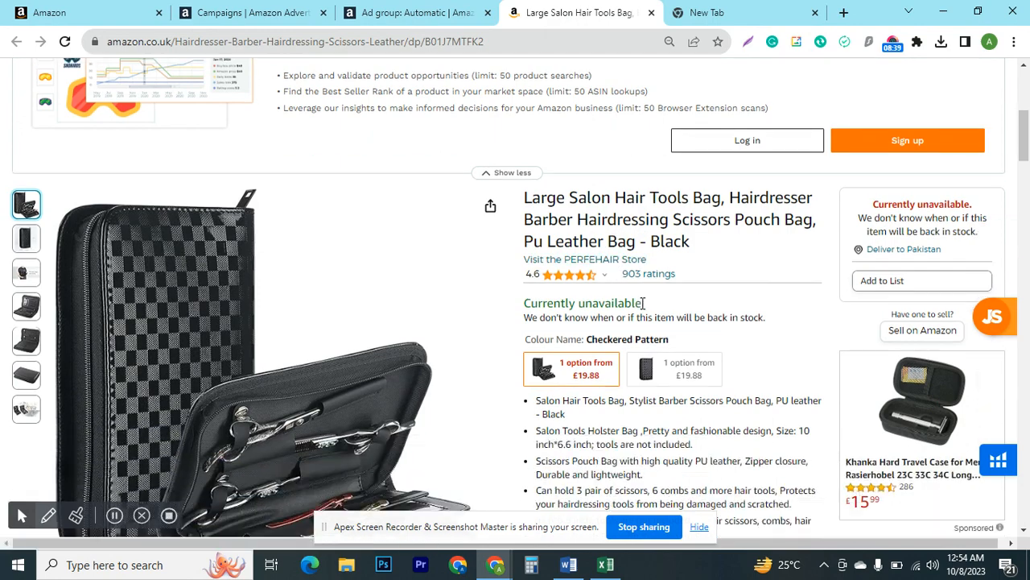
{"action": "scroll", "coordinate": [647, 322], "scroll_direction": "up", "scroll_amount": 3}
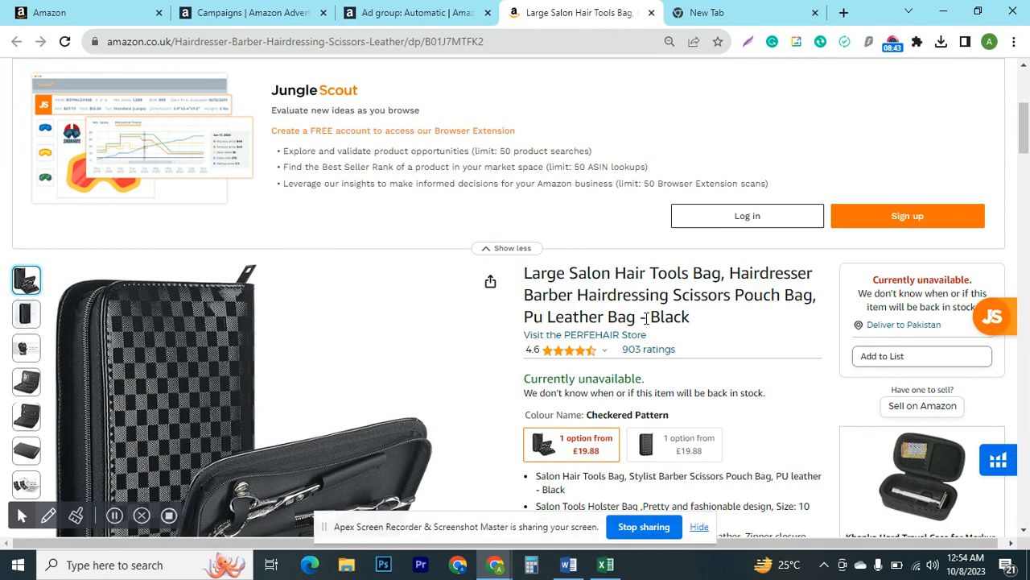
{"action": "scroll", "coordinate": [646, 318], "scroll_direction": "up", "scroll_amount": 4}
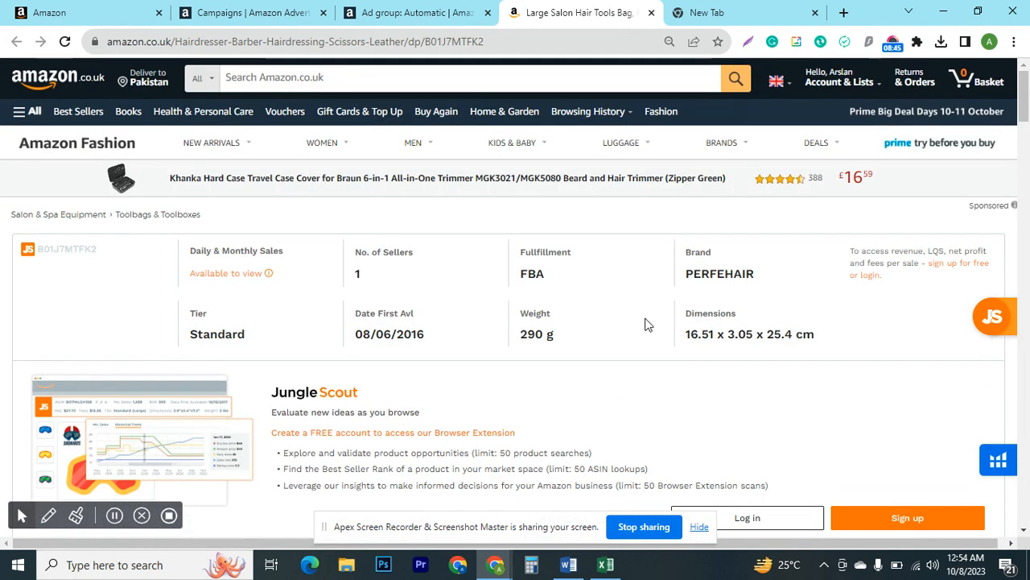
{"action": "scroll", "coordinate": [519, 344], "scroll_direction": "down", "scroll_amount": 3}
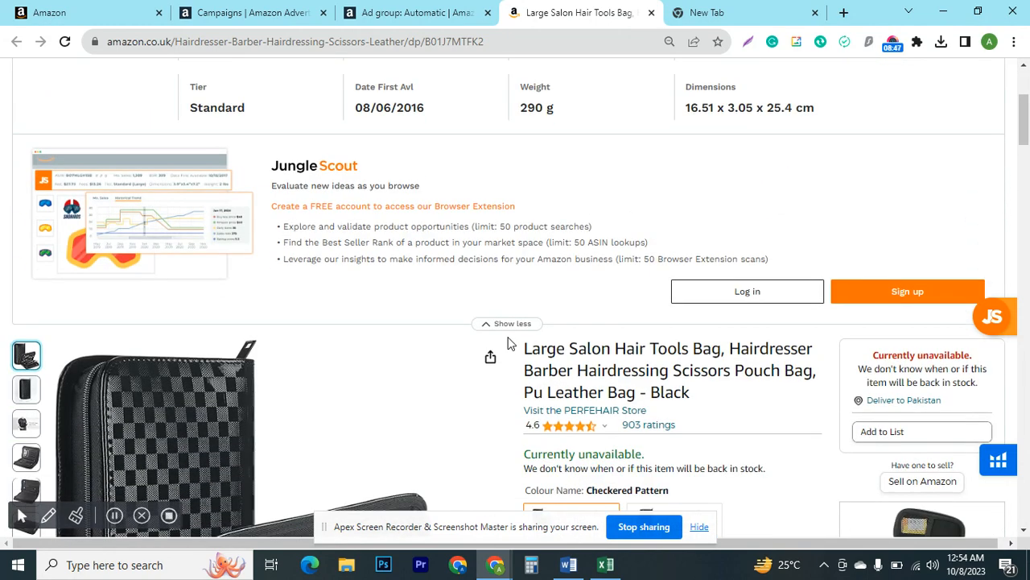
Return to the ad group's search terms list and copy the hair tools bag's ASIN, B01J7MTFK2
{"action": "left_click", "coordinate": [414, 12]}
{"action": "double_click", "coordinate": [306, 320]}
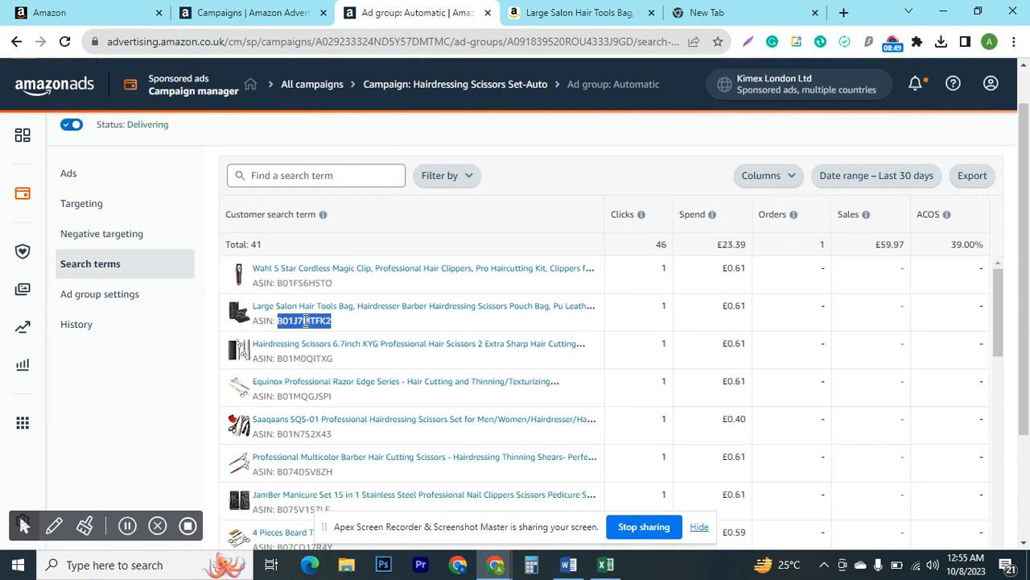
{"action": "right_click", "coordinate": [334, 323]}
{"action": "left_click", "coordinate": [346, 334]}
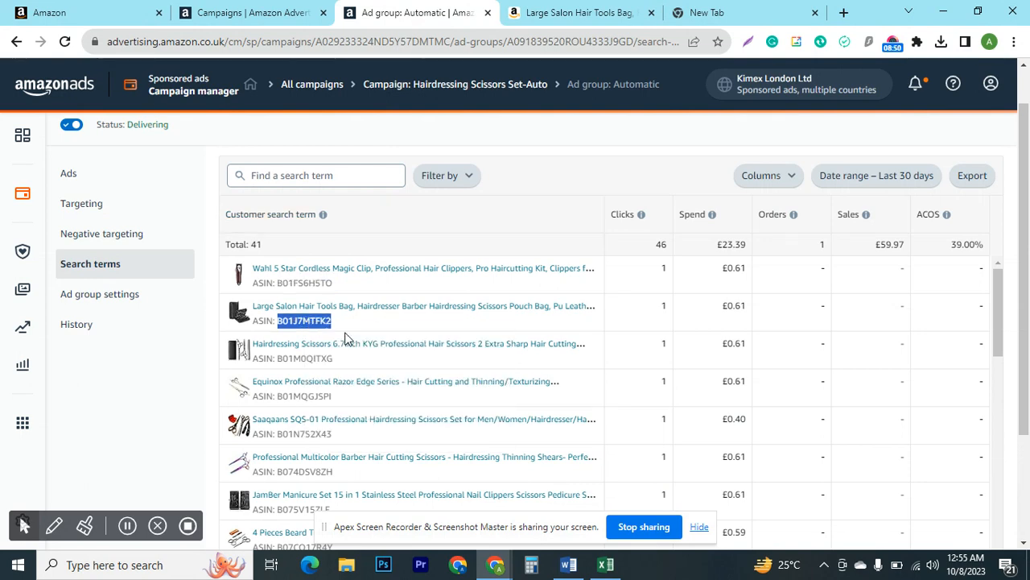
Paste the copied ASIN into cell H11 of Sheet1 in Excel and switch back to the search terms list in Chrome
{"action": "left_click", "coordinate": [605, 564]}
{"action": "left_click", "coordinate": [276, 522]}
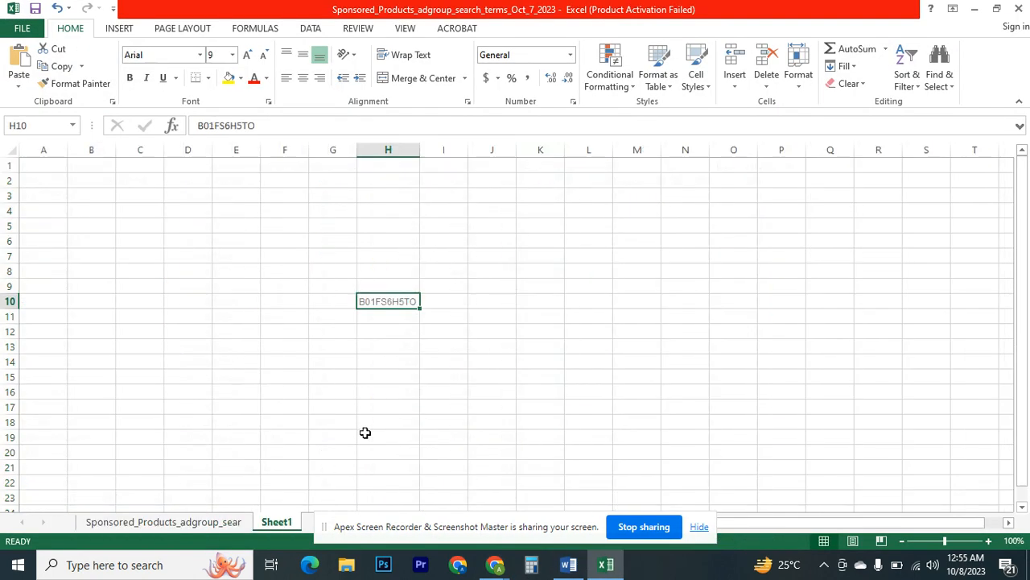
{"action": "left_click", "coordinate": [400, 322]}
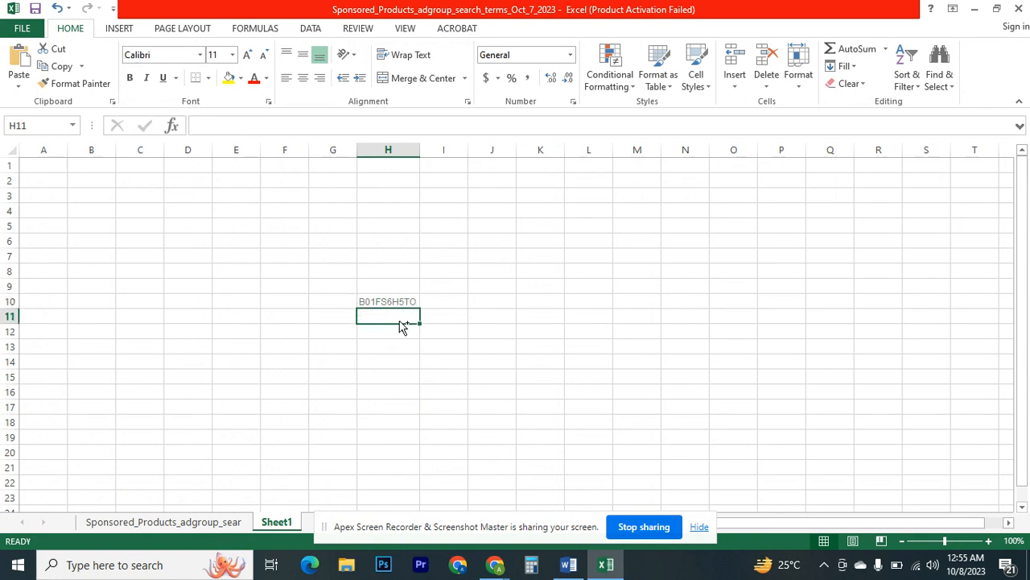
{"action": "key", "text": "ctrl+v"}
{"action": "left_click", "coordinate": [495, 564]}
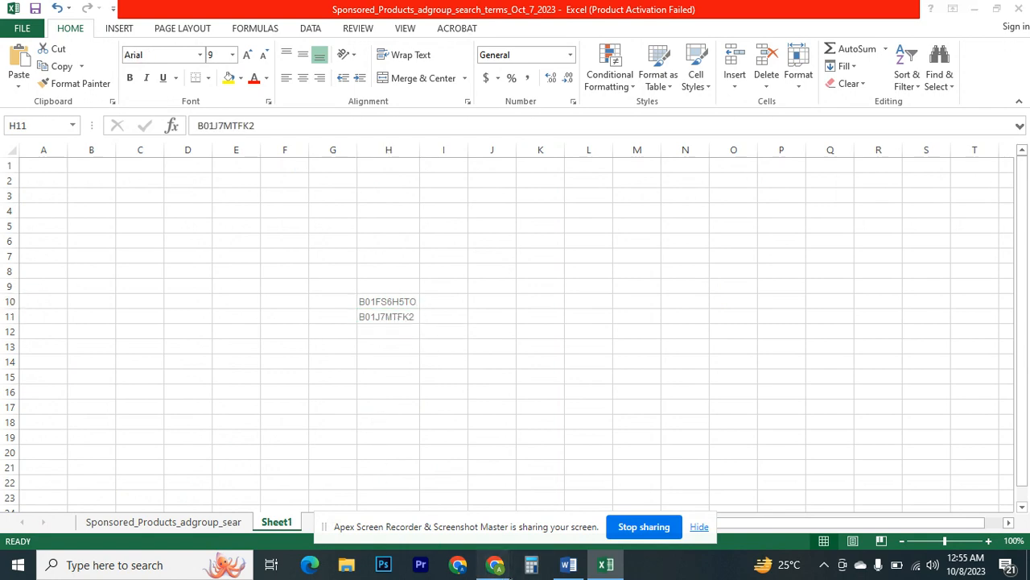
{"action": "left_click", "coordinate": [474, 526]}
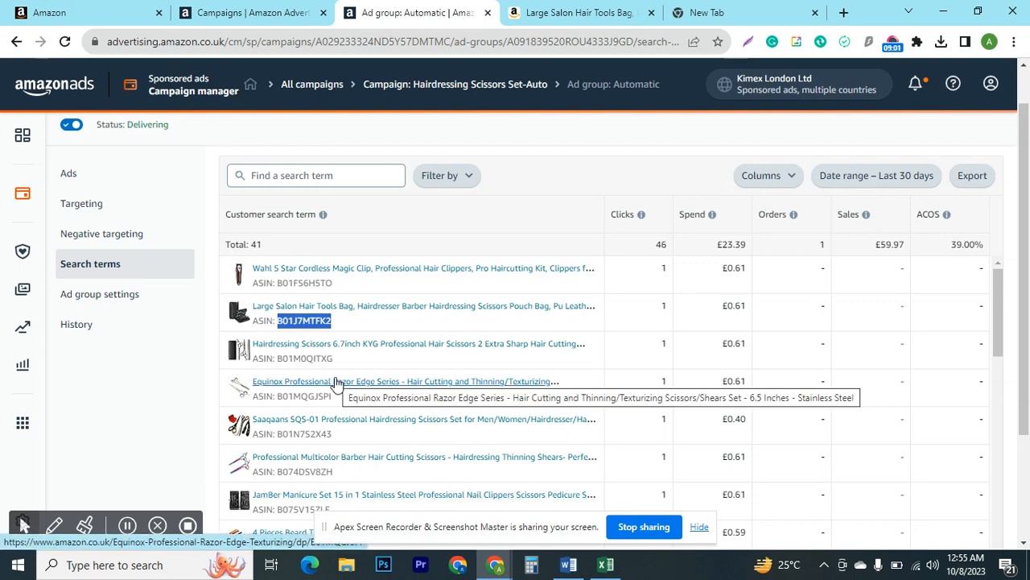
Find the keyword "barber equipment" further down the customer search terms list and copy it
{"action": "scroll", "coordinate": [336, 383], "scroll_direction": "down", "scroll_amount": 4}
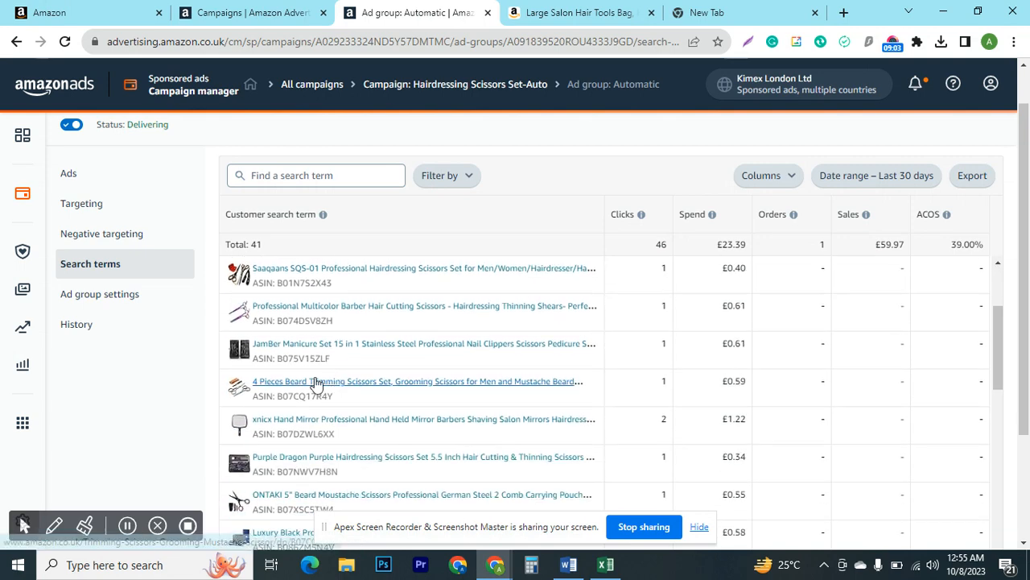
{"action": "scroll", "coordinate": [357, 391], "scroll_direction": "down", "scroll_amount": 8}
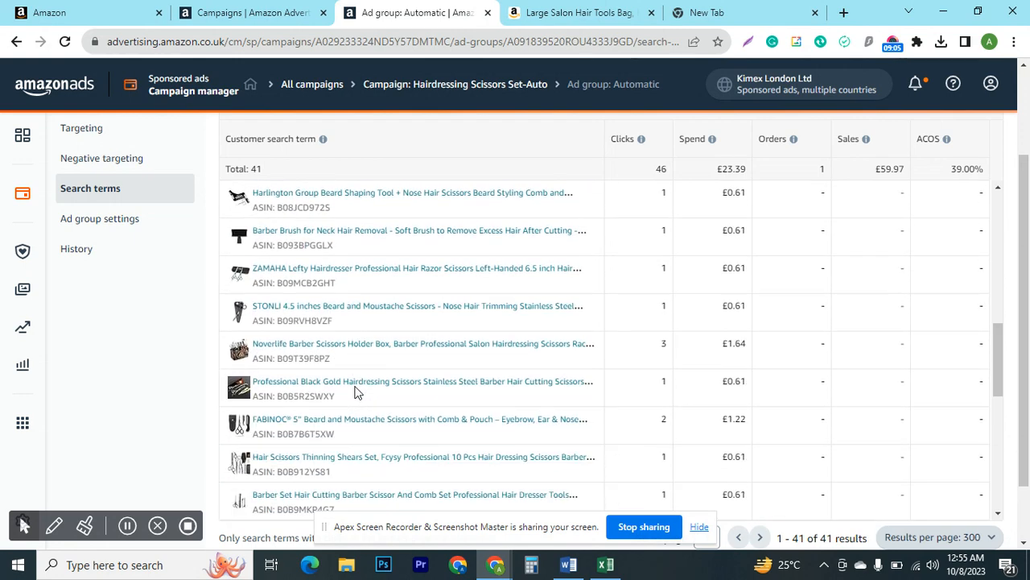
{"action": "scroll", "coordinate": [356, 391], "scroll_direction": "down", "scroll_amount": 1}
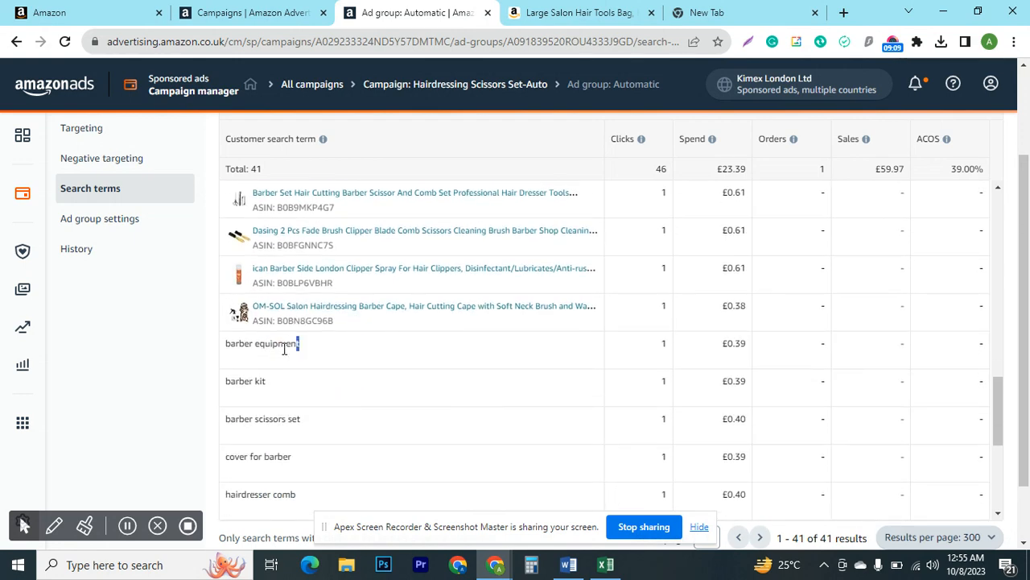
{"action": "left_click_drag", "start_coordinate": [301, 344], "coordinate": [227, 357]}
{"action": "right_click", "coordinate": [246, 345]}
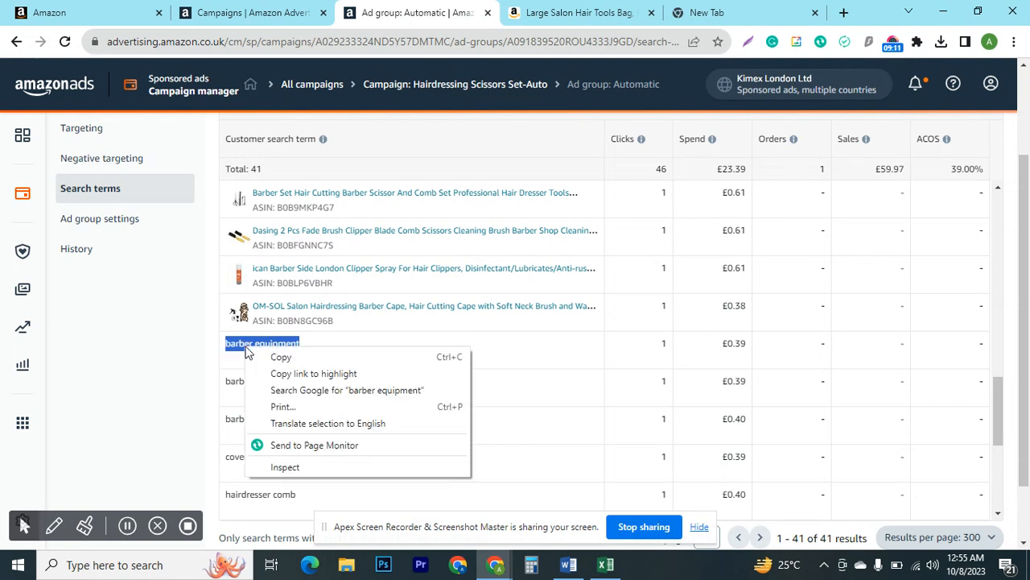
{"action": "left_click", "coordinate": [281, 357]}
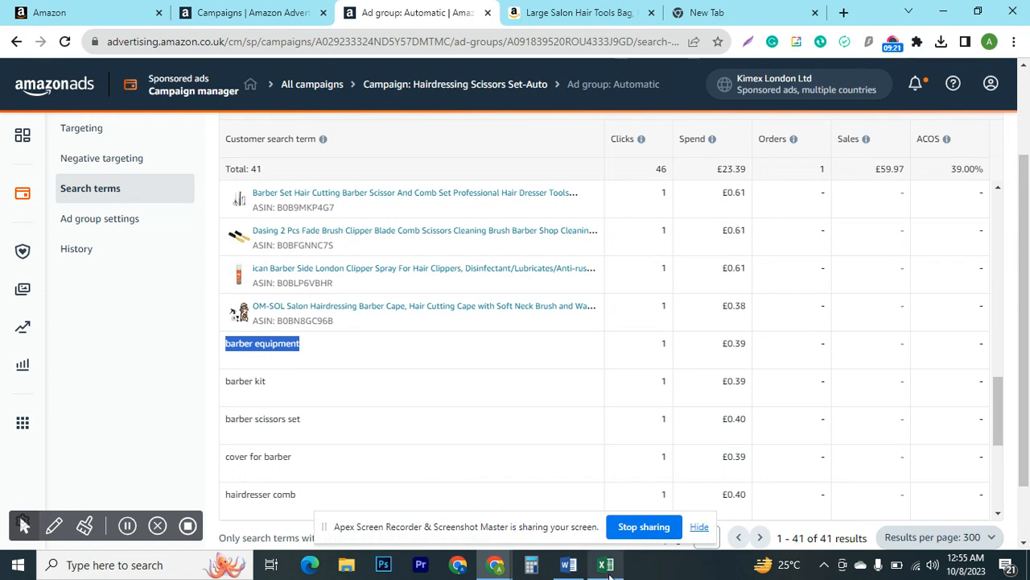
Switch to Excel, paste the copied keyword into cell G10 of Sheet1 and auto-fit column G to its text
{"action": "left_click", "coordinate": [568, 483]}
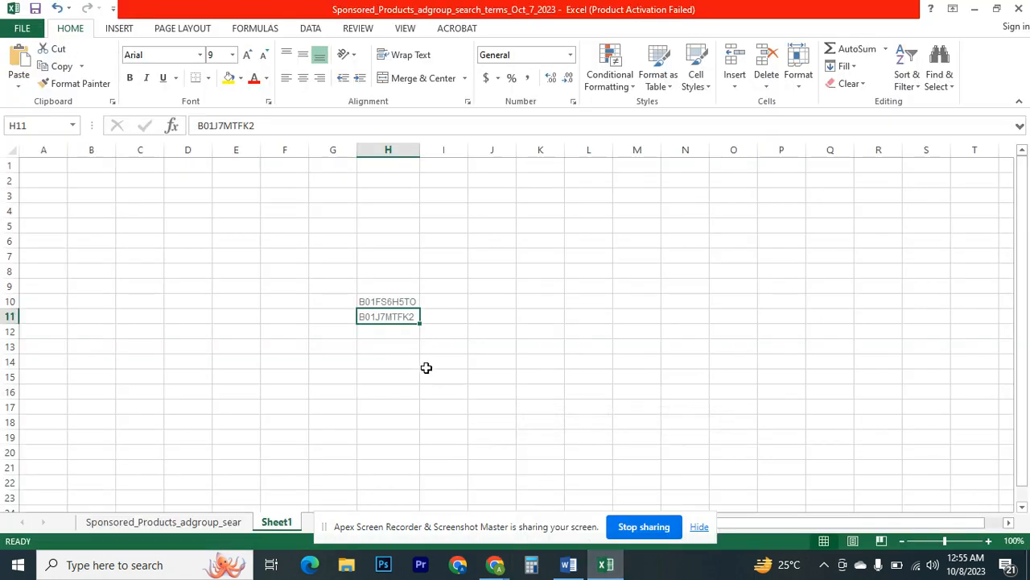
{"action": "left_click", "coordinate": [316, 299]}
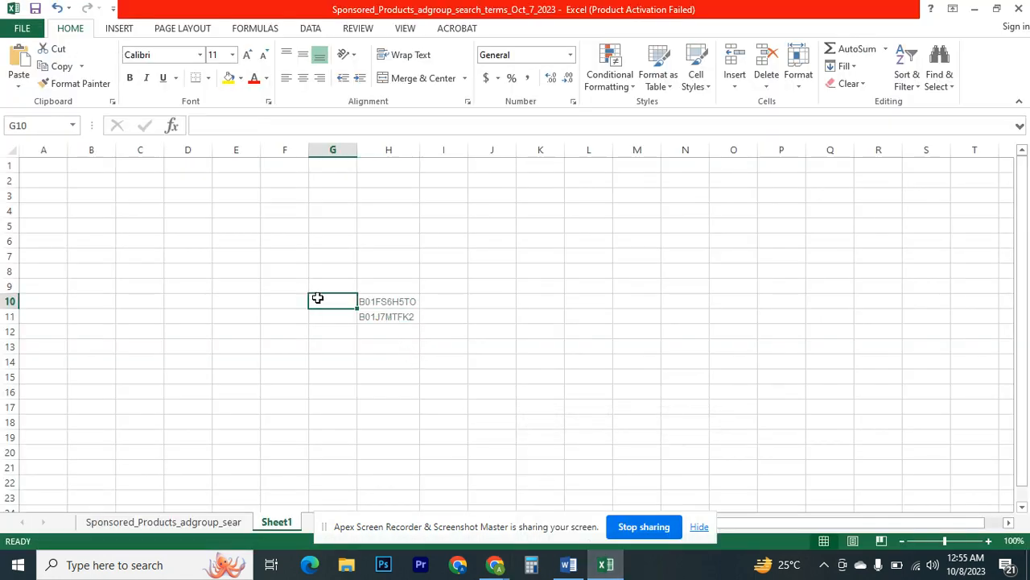
{"action": "key", "text": "ctrl+v"}
{"action": "left_click_drag", "start_coordinate": [356, 153], "coordinate": [356, 153]}
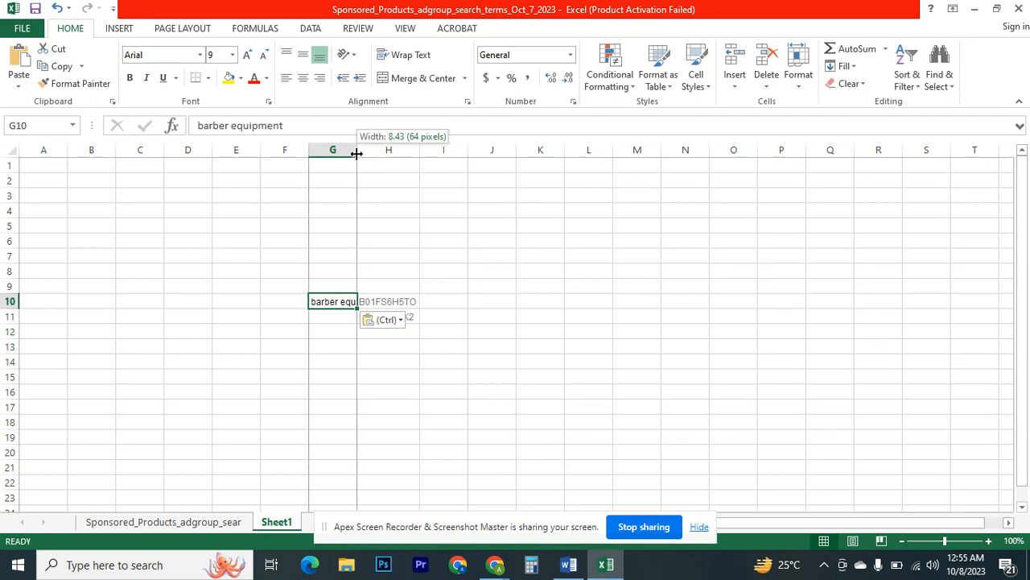
{"action": "double_click", "coordinate": [356, 153]}
Return to the search terms list in Chrome and copy the keyword "cover for barber"
{"action": "mouse_move", "coordinate": [497, 566]}
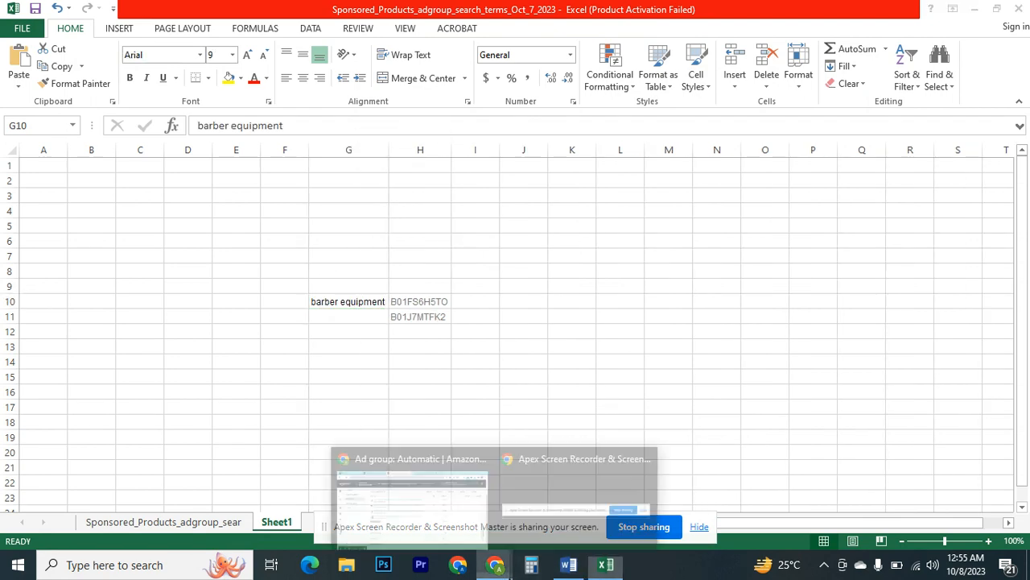
{"action": "left_click", "coordinate": [467, 537]}
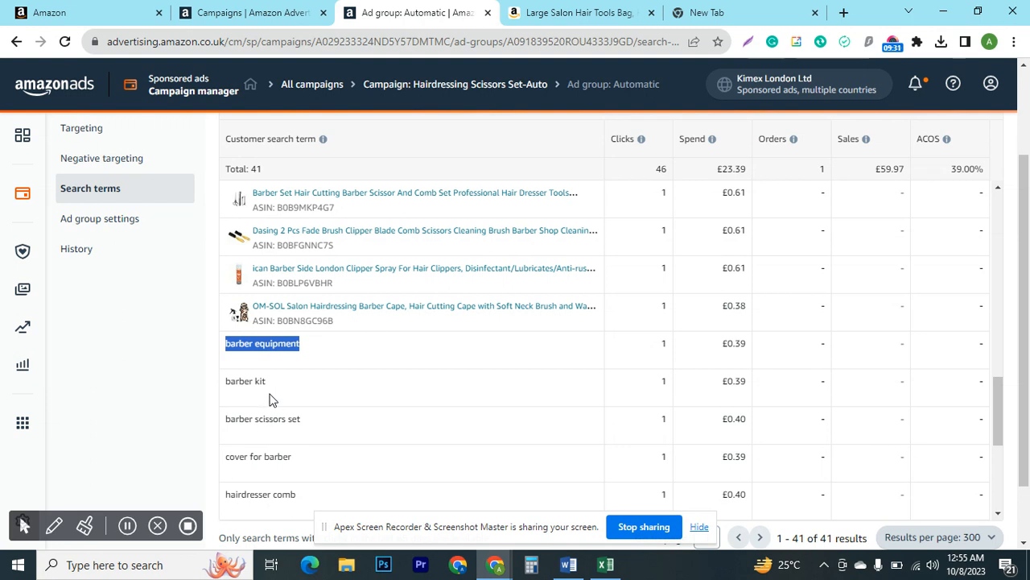
{"action": "scroll", "coordinate": [270, 401], "scroll_direction": "down", "scroll_amount": 1}
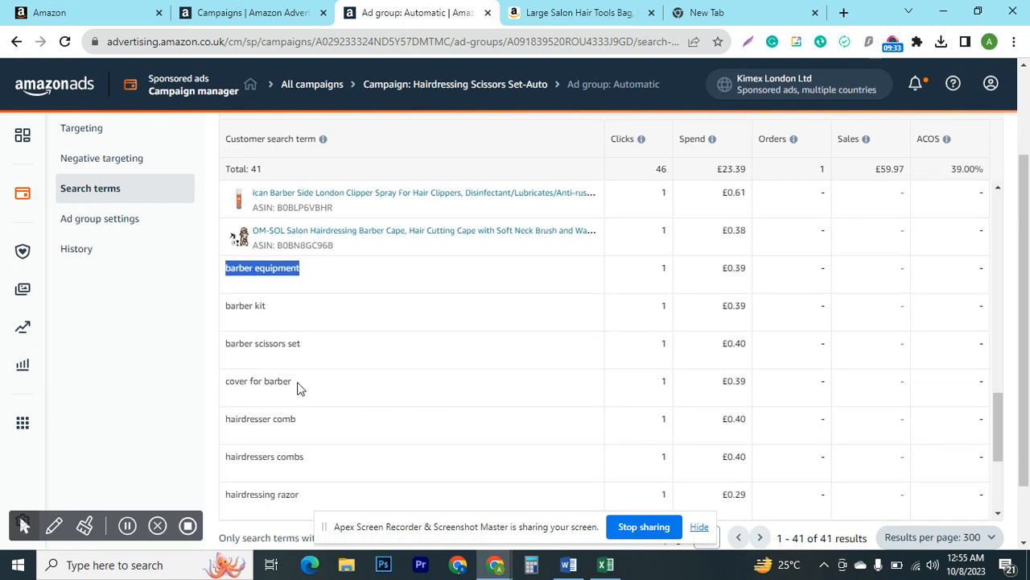
{"action": "left_click_drag", "start_coordinate": [294, 382], "coordinate": [228, 383]}
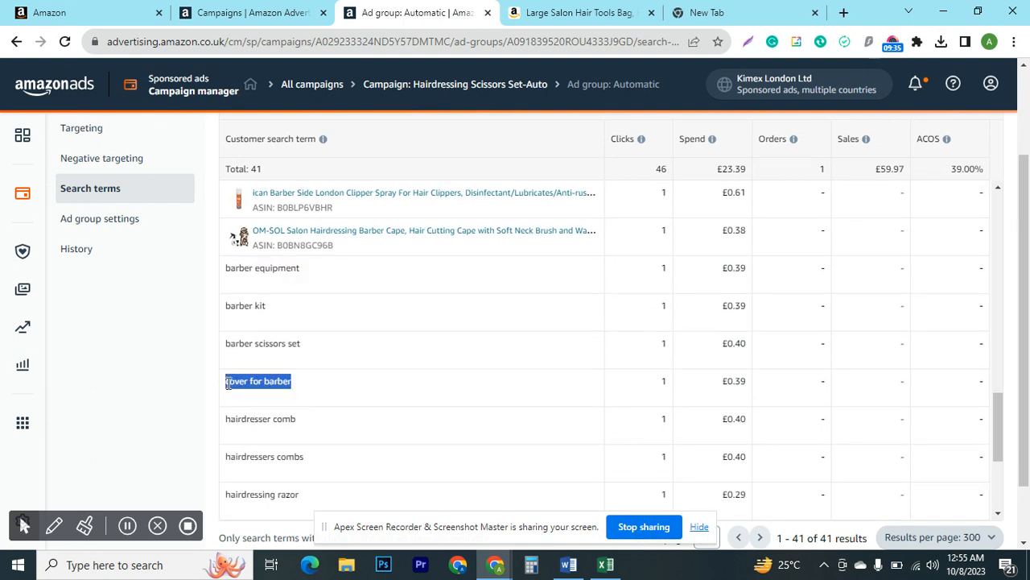
{"action": "right_click", "coordinate": [228, 383]}
{"action": "left_click", "coordinate": [258, 393]}
Paste the copied keyword into cell G11 of Sheet1 in Excel, then show the exported search terms sheet
{"action": "left_click", "coordinate": [606, 566]}
{"action": "left_click", "coordinate": [345, 319]}
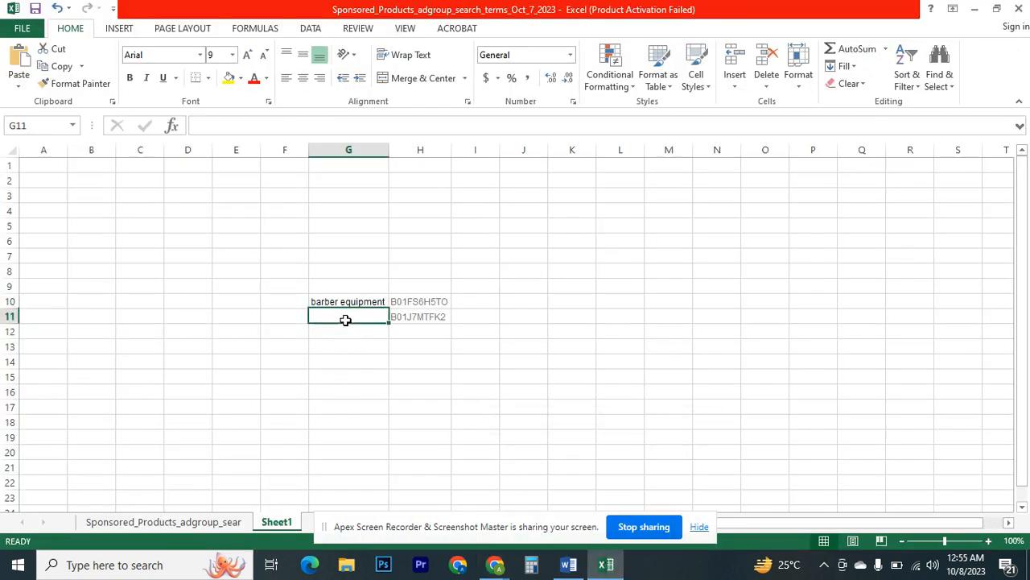
{"action": "key", "text": "ctrl+v"}
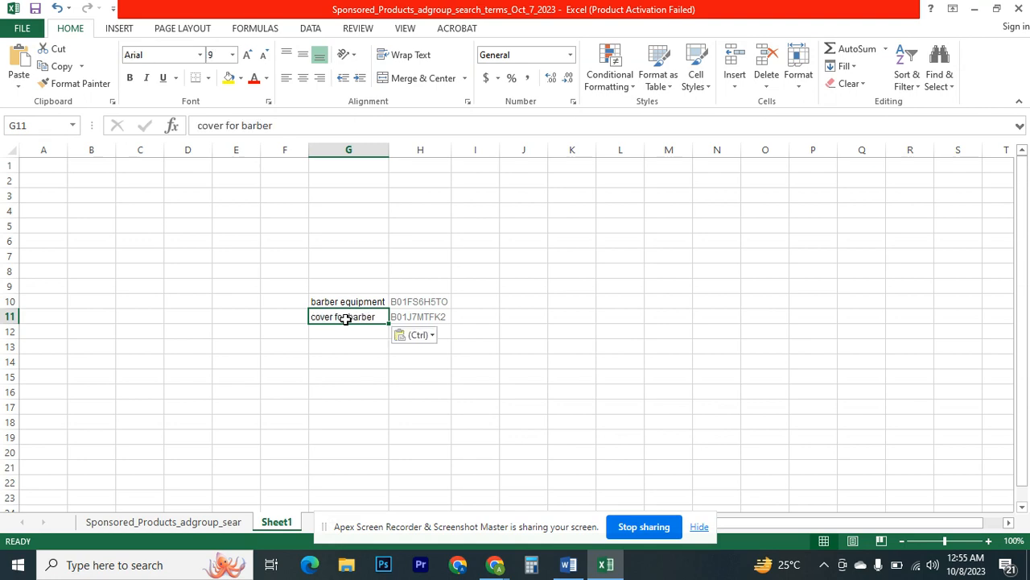
{"action": "left_click", "coordinate": [229, 523]}
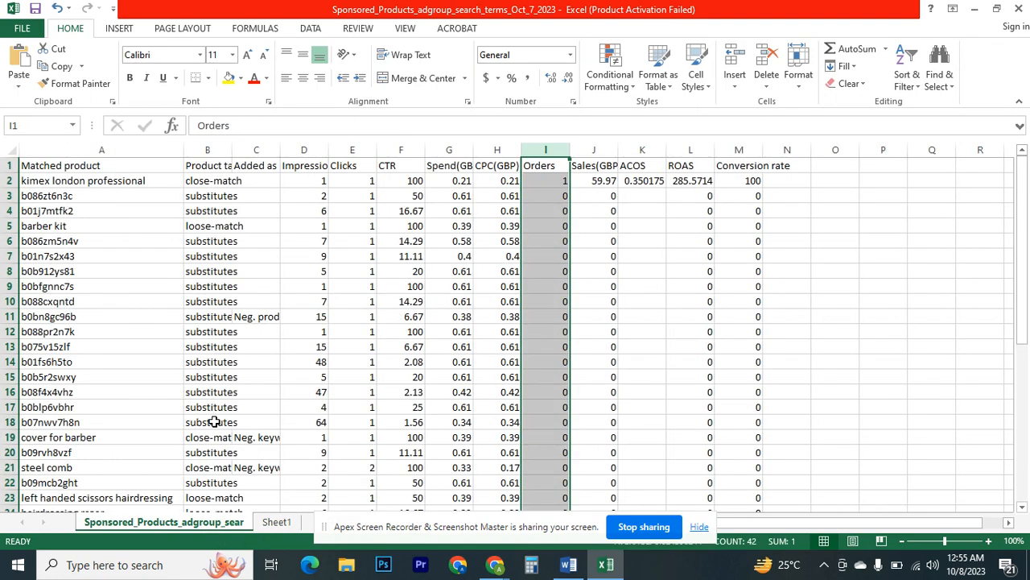
Switch back to Chrome and copy the keyword "hairdresser comb" from the search terms list
{"action": "left_click", "coordinate": [495, 564]}
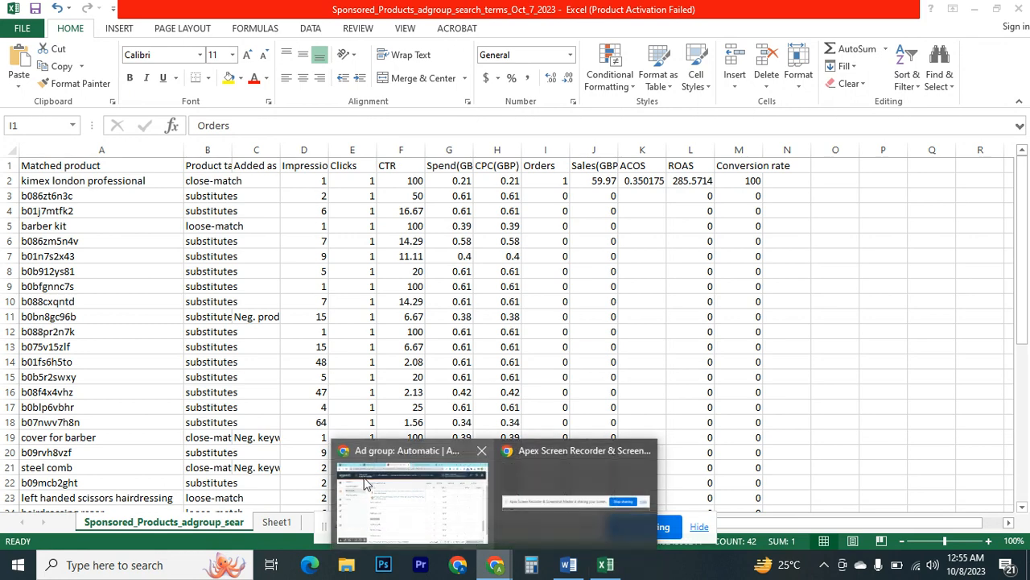
{"action": "left_click", "coordinate": [365, 481]}
{"action": "scroll", "coordinate": [322, 435], "scroll_direction": "down", "scroll_amount": 2}
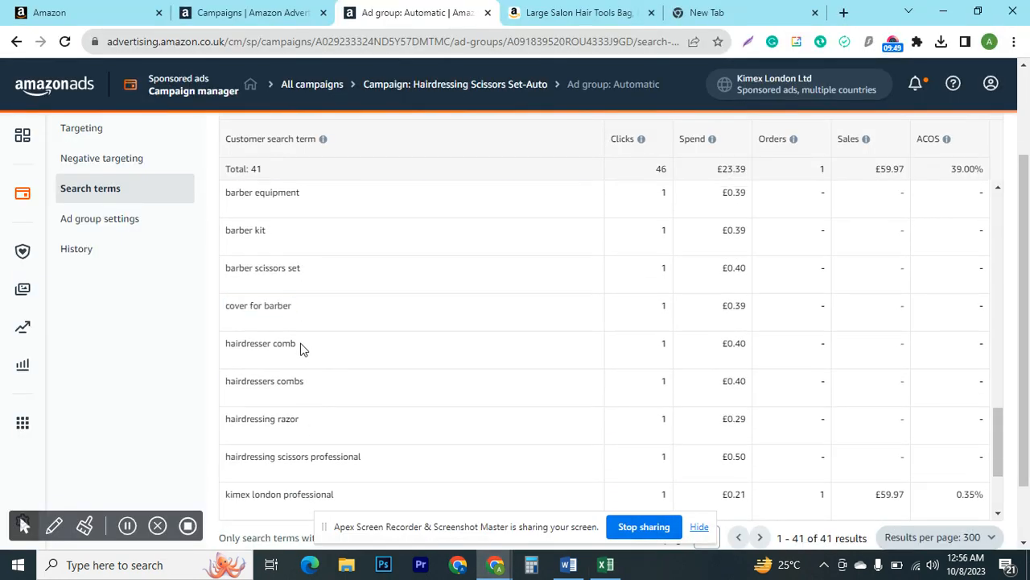
{"action": "left_click_drag", "start_coordinate": [299, 348], "coordinate": [226, 346]}
{"action": "right_click", "coordinate": [227, 347]}
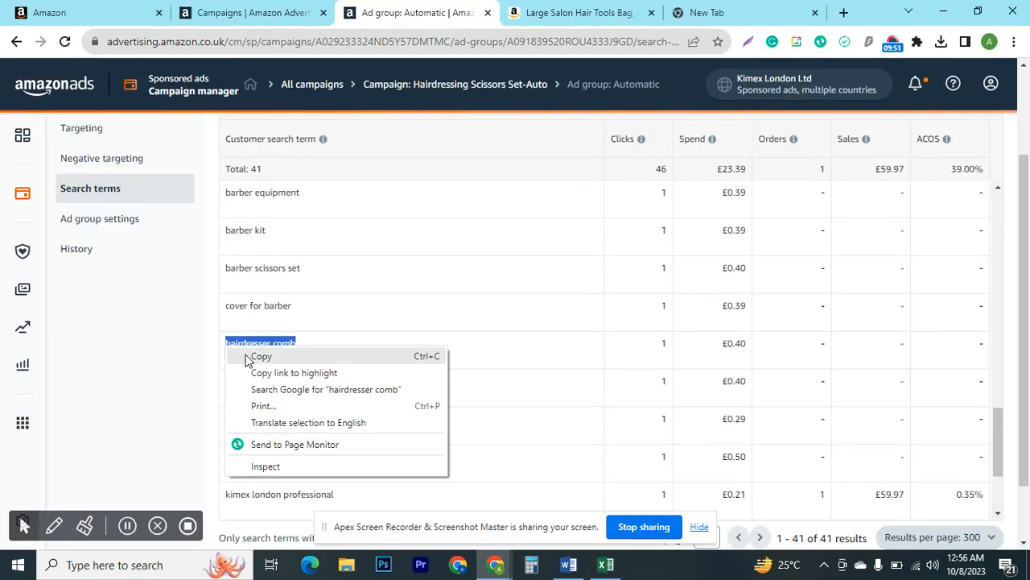
{"action": "left_click", "coordinate": [258, 356]}
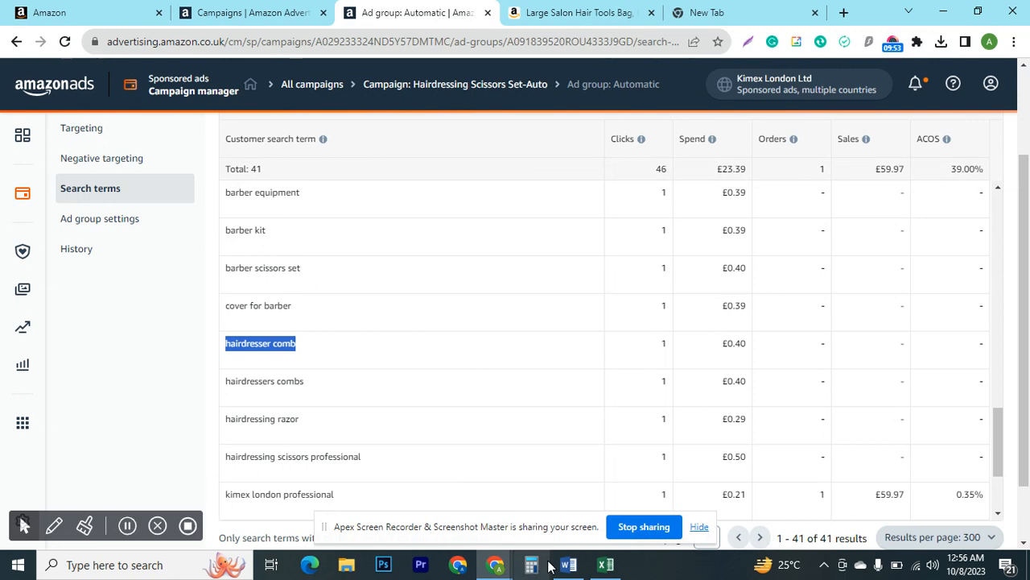
Return to Sheet1 of the Excel workbook and paste the copied keyword into cell G12
{"action": "mouse_move", "coordinate": [585, 571]}
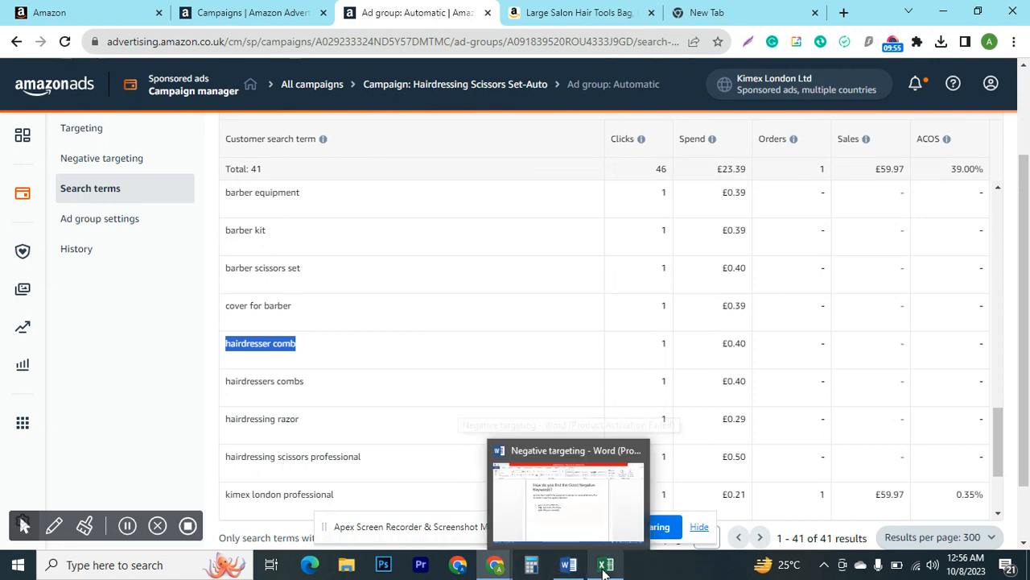
{"action": "left_click", "coordinate": [605, 566]}
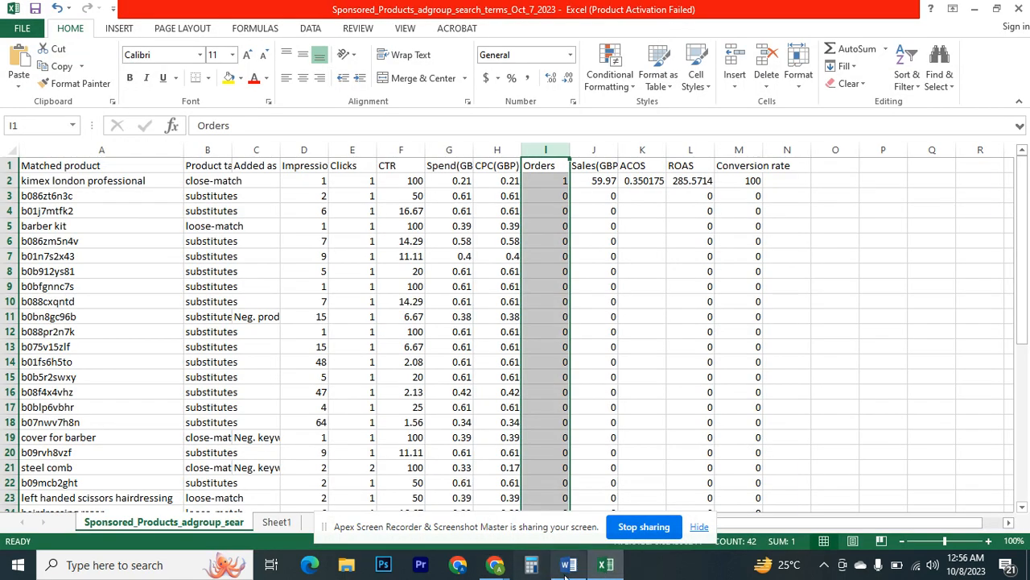
{"action": "left_click", "coordinate": [599, 567]}
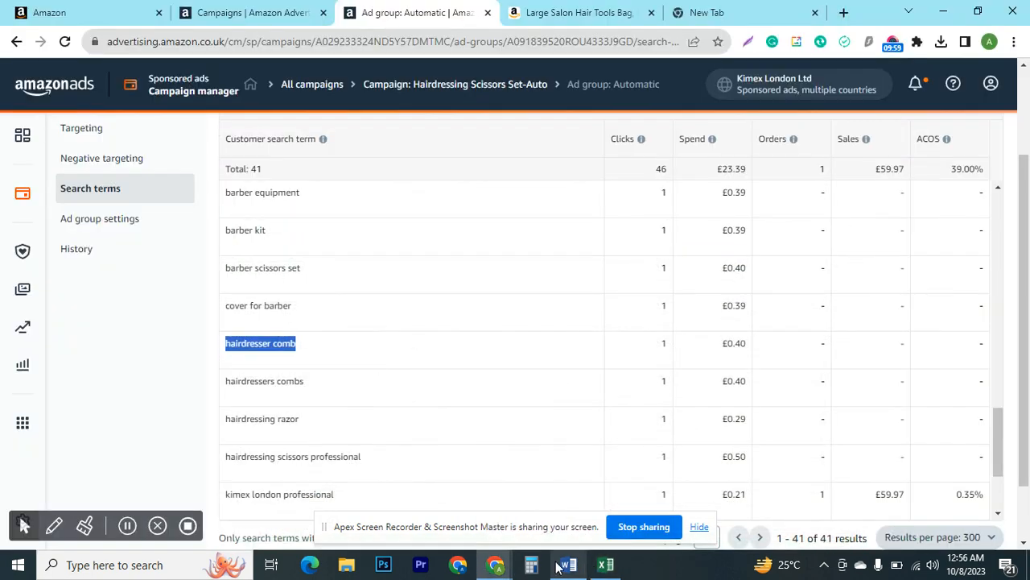
{"action": "left_click", "coordinate": [601, 568]}
{"action": "left_click", "coordinate": [276, 522]}
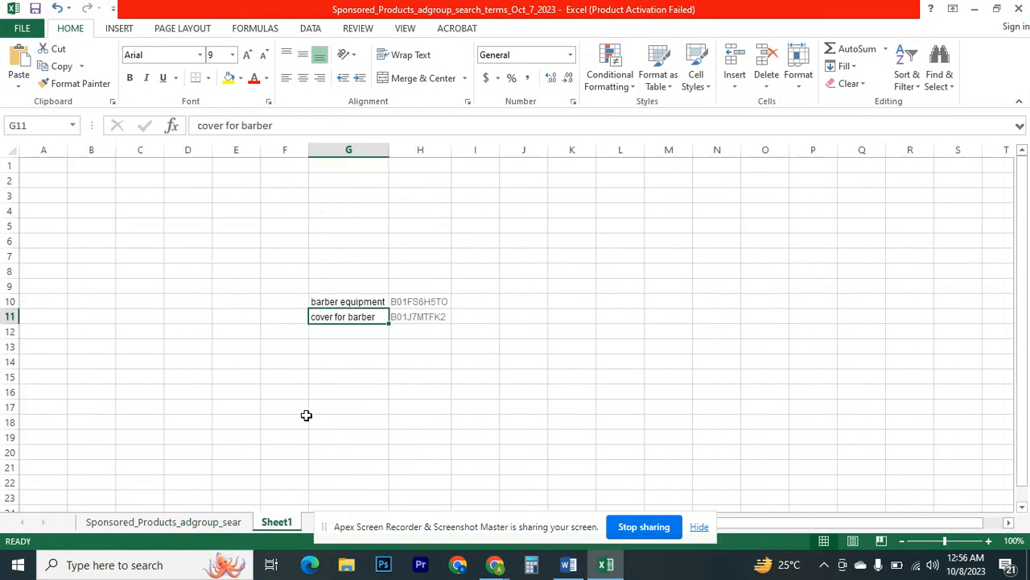
{"action": "left_click", "coordinate": [339, 332]}
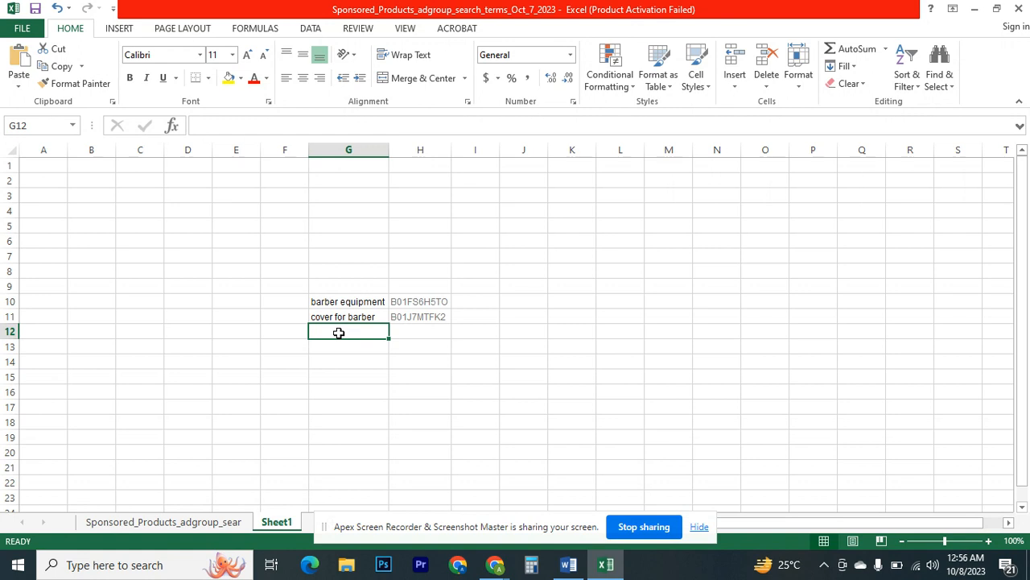
{"action": "key", "text": "ctrl+v"}
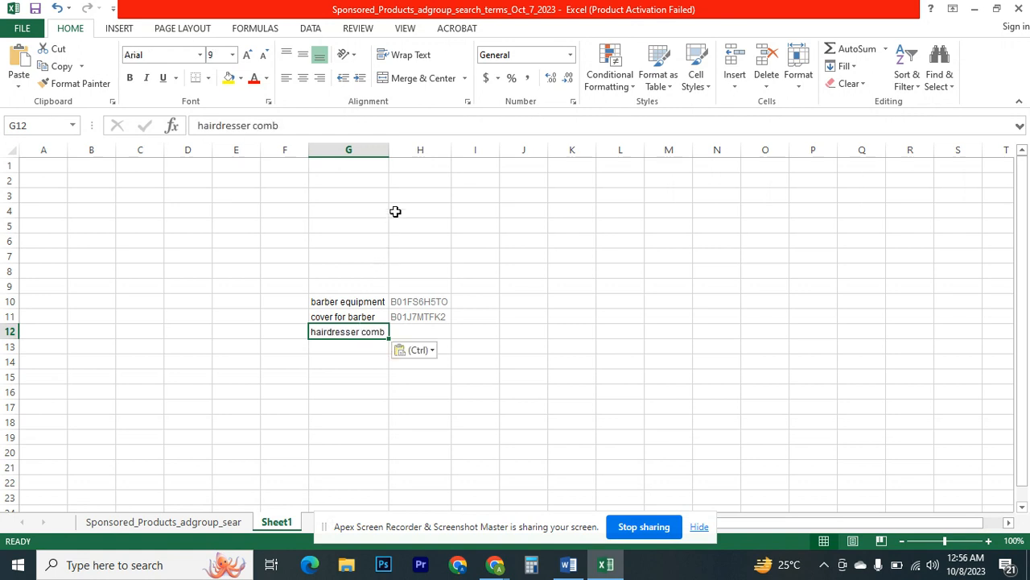
{"action": "left_click", "coordinate": [388, 148]}
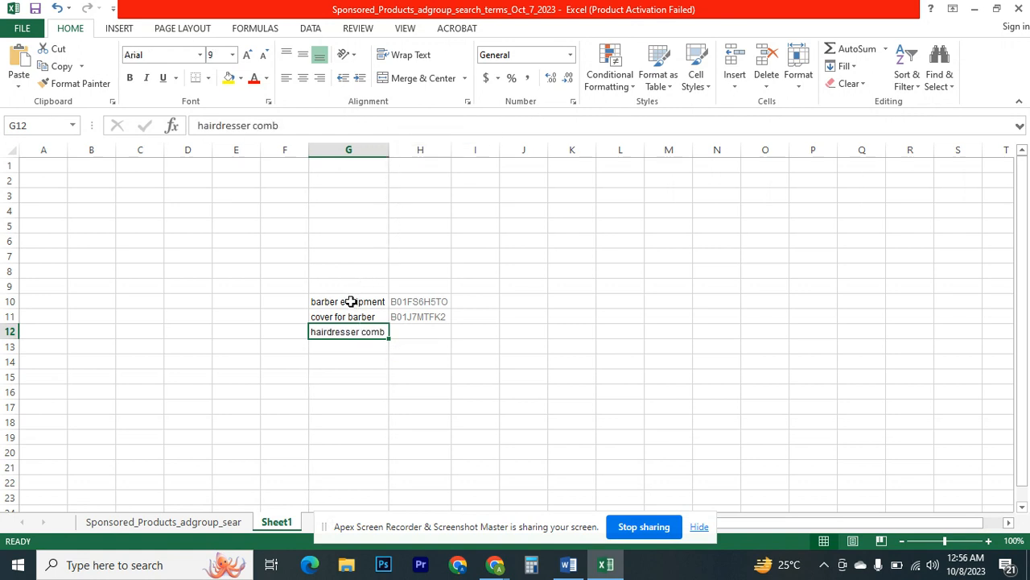
Copy the three keywords in cells G10 to G12 and switch back to the ad group page in Chrome
{"action": "left_click_drag", "start_coordinate": [353, 303], "coordinate": [348, 330]}
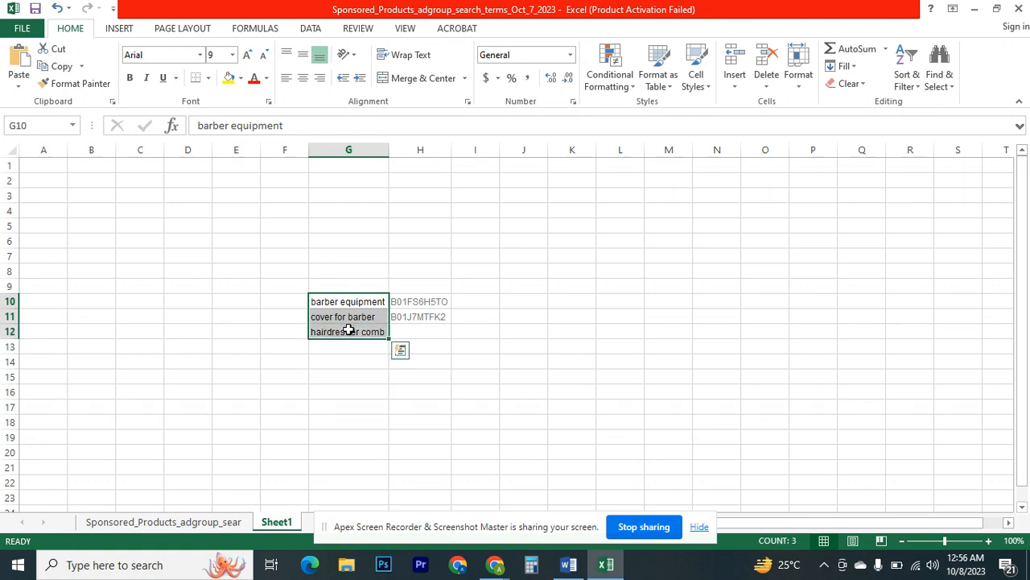
{"action": "right_click", "coordinate": [348, 330]}
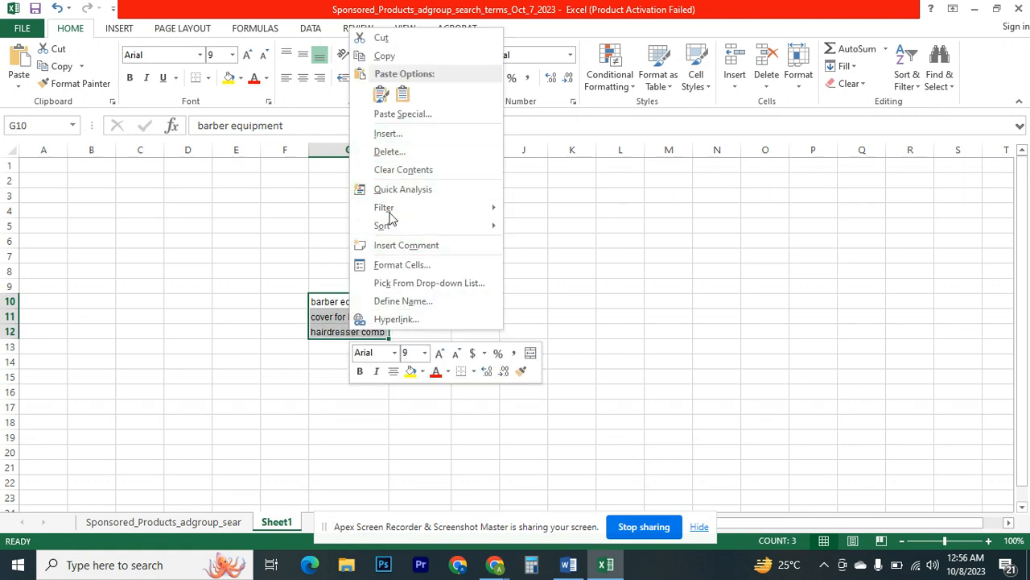
{"action": "left_click", "coordinate": [378, 58]}
{"action": "mouse_move", "coordinate": [495, 567]}
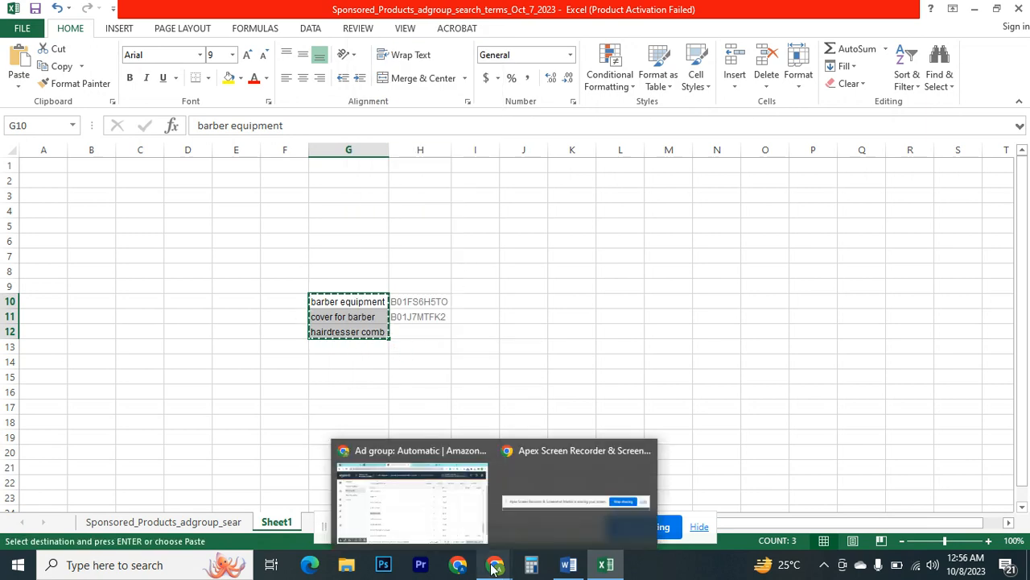
{"action": "left_click", "coordinate": [454, 526]}
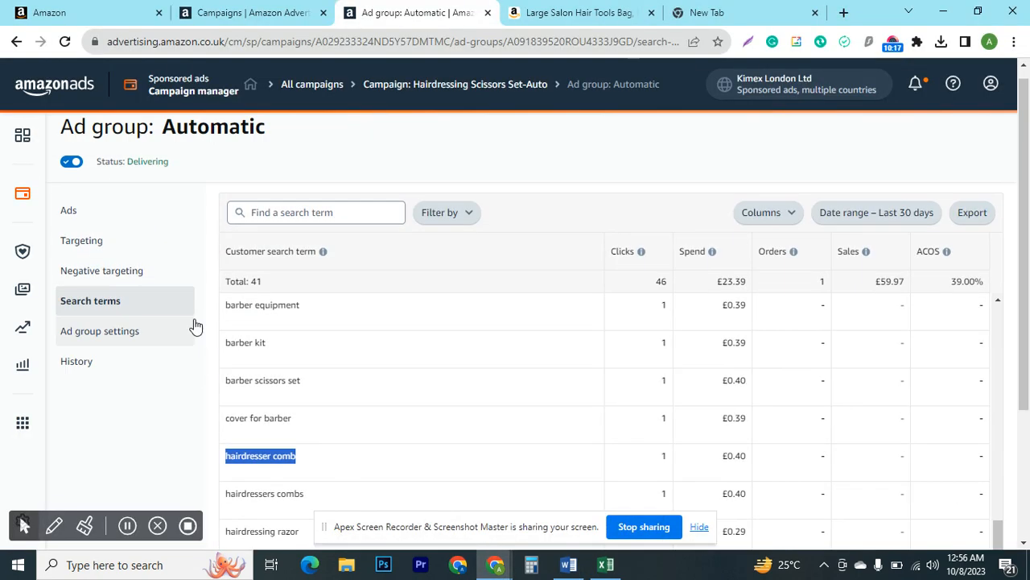
Start adding negative keywords in the ad group's negative targeting and paste the three copied keywords into the entry form
{"action": "scroll", "coordinate": [195, 326], "scroll_direction": "up", "scroll_amount": 1}
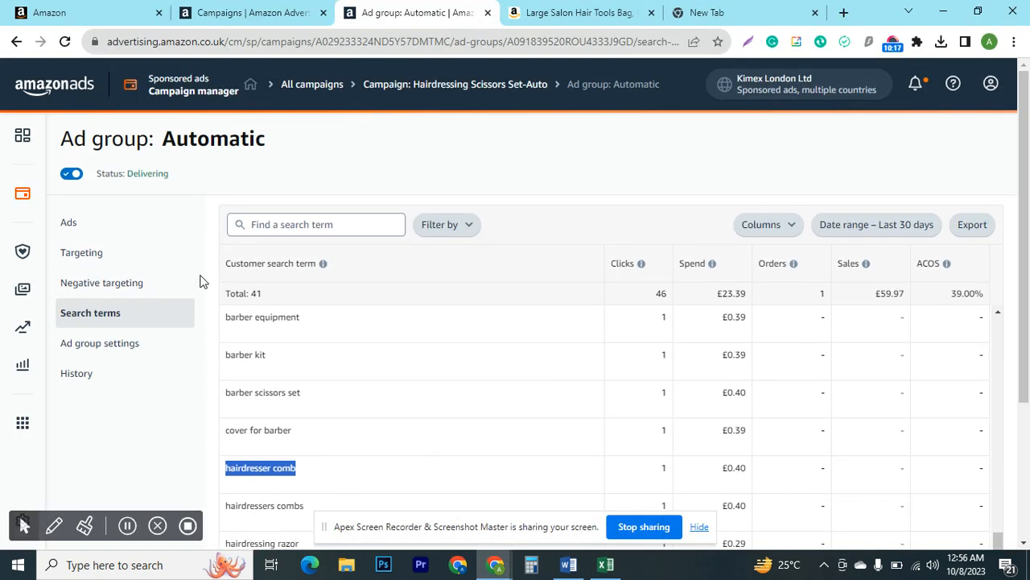
{"action": "left_click", "coordinate": [97, 282]}
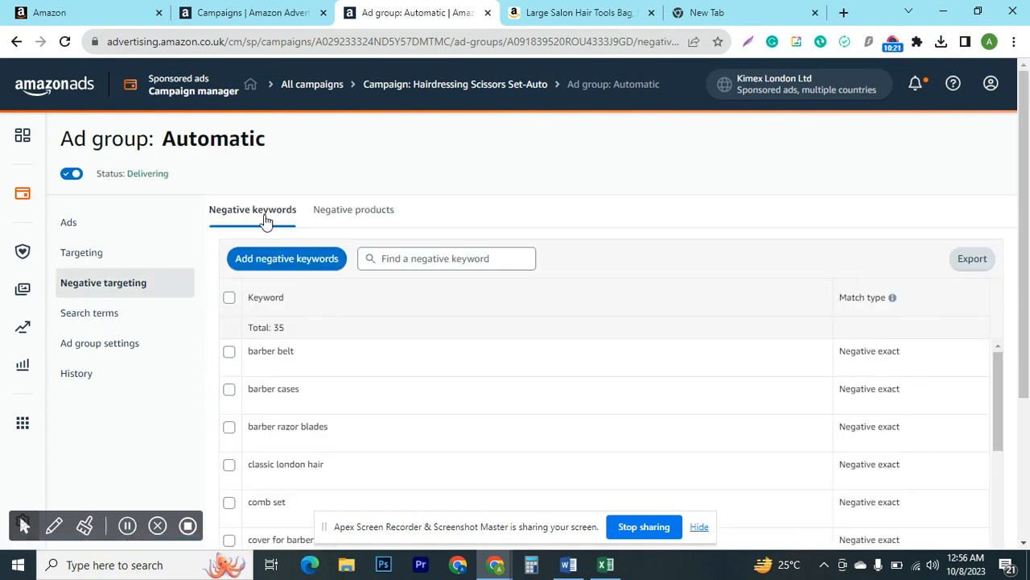
{"action": "left_click", "coordinate": [283, 262]}
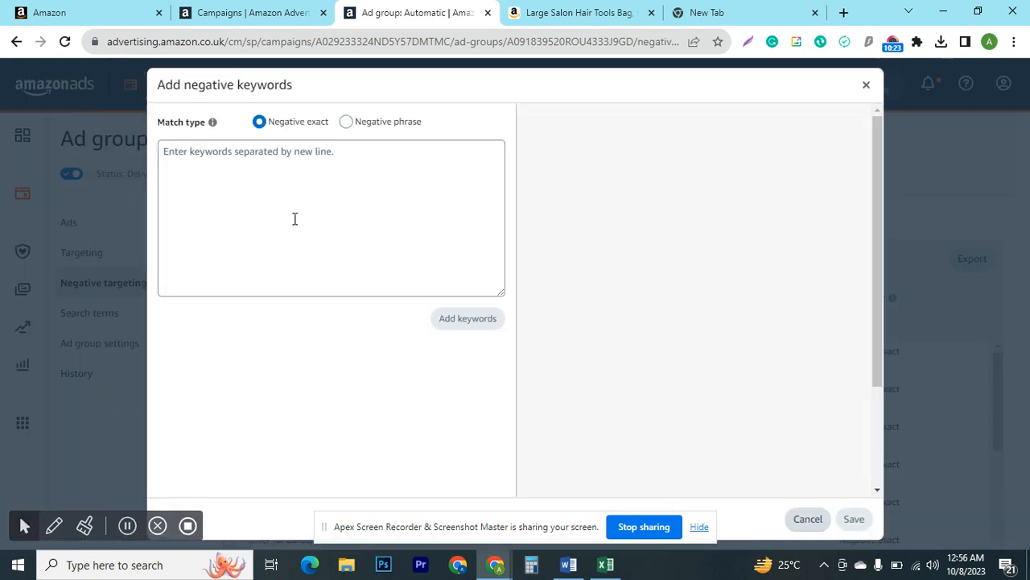
{"action": "left_click", "coordinate": [285, 177]}
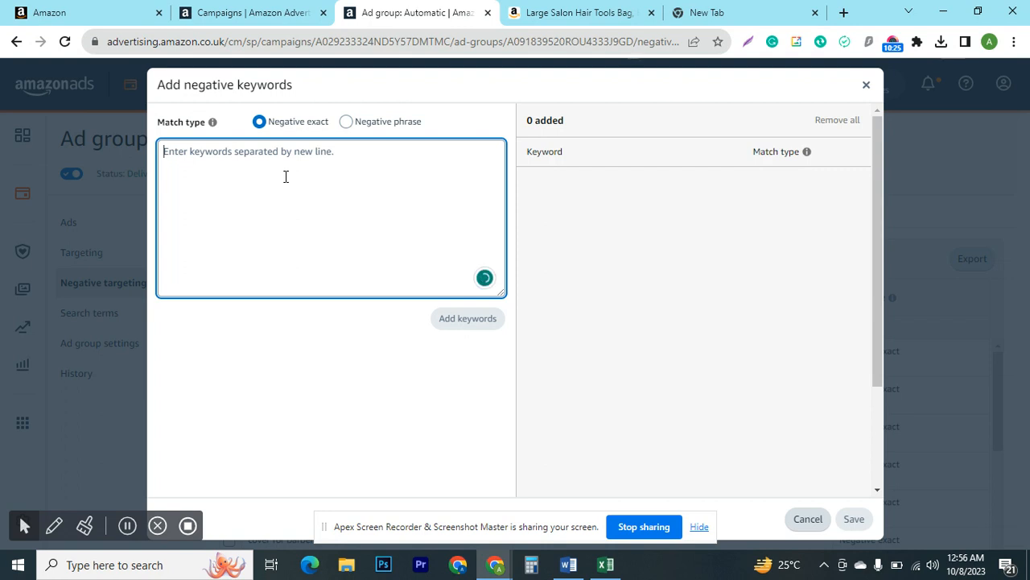
{"action": "key", "text": "ctrl+v"}
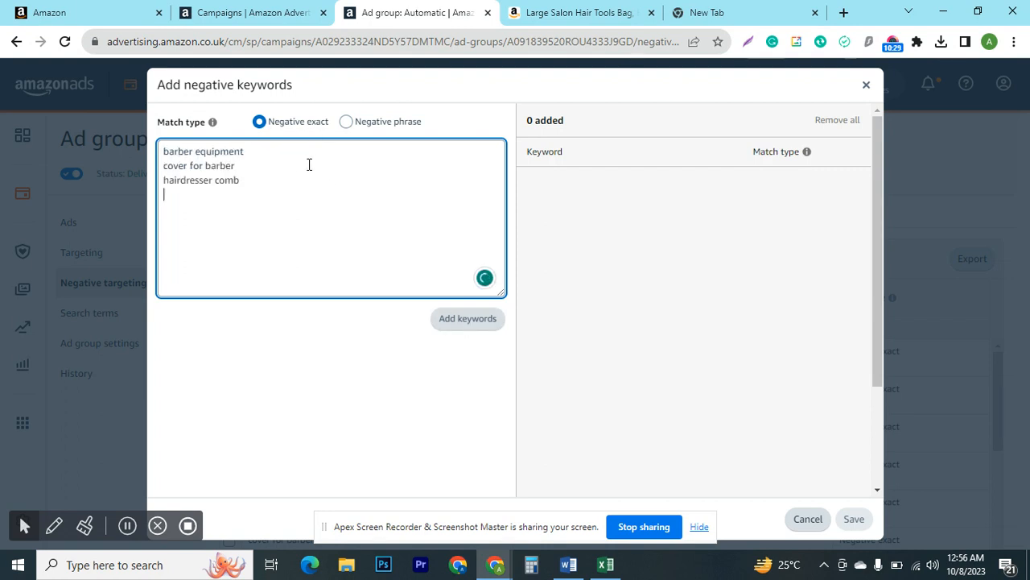
Add the pasted keywords as negative exact matches, save them to the ad group and dismiss the confirmation
{"action": "left_click", "coordinate": [459, 321]}
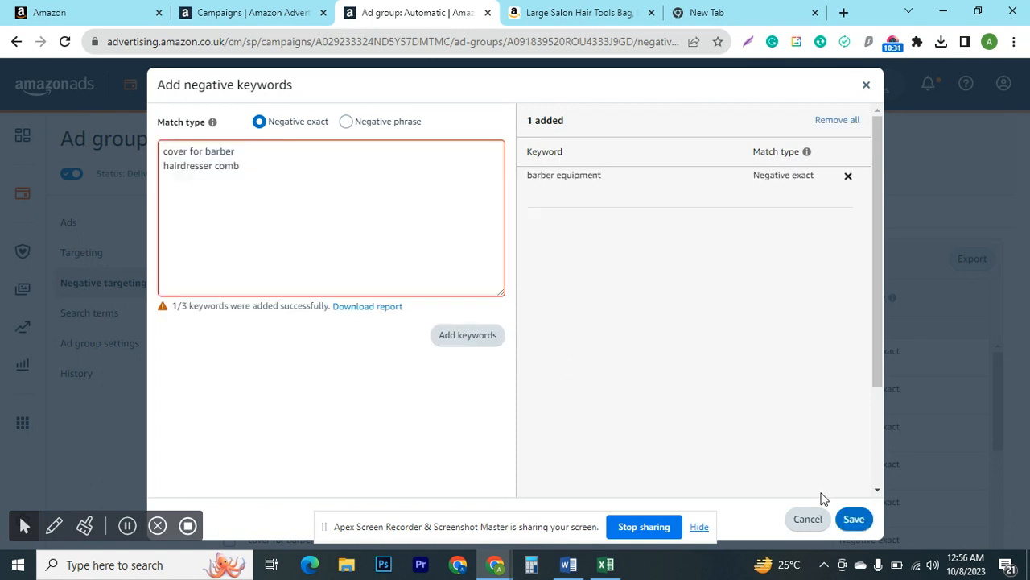
{"action": "left_click", "coordinate": [852, 520]}
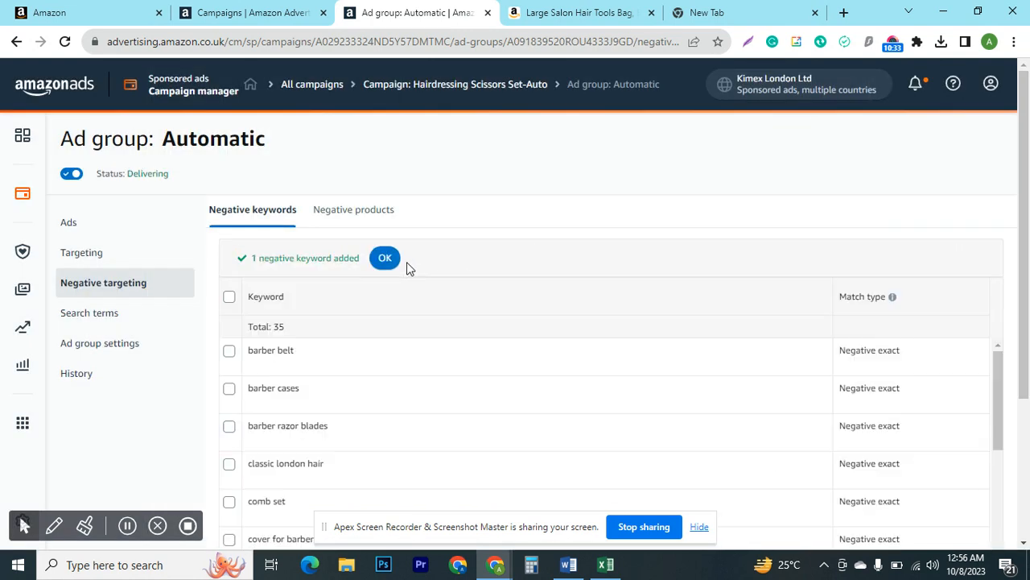
{"action": "left_click", "coordinate": [390, 260]}
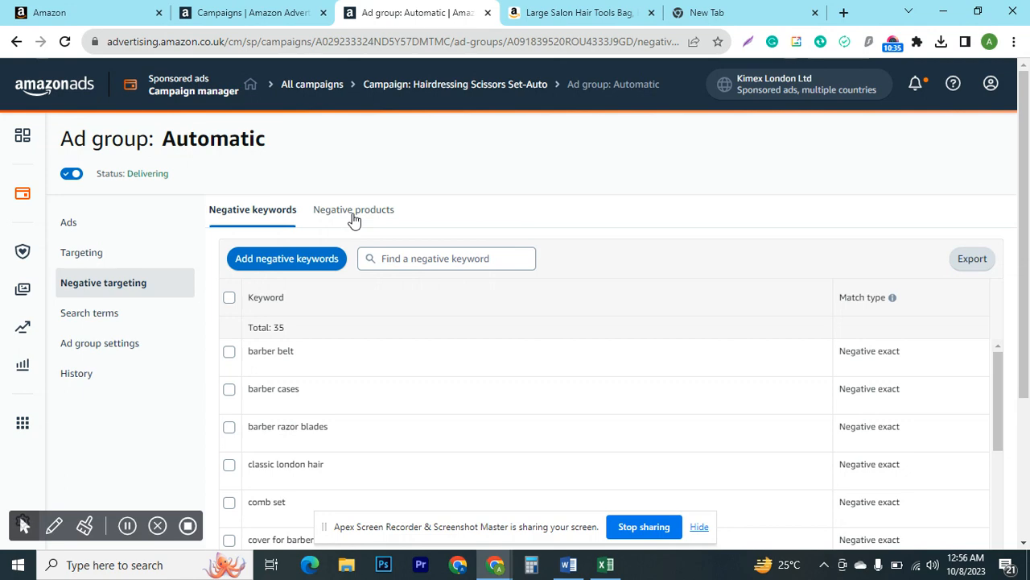
Show the ad group's negative products, copy the two ASINs in cells H10 to H11 of the Excel sheet and return to Chrome
{"action": "left_click", "coordinate": [354, 214]}
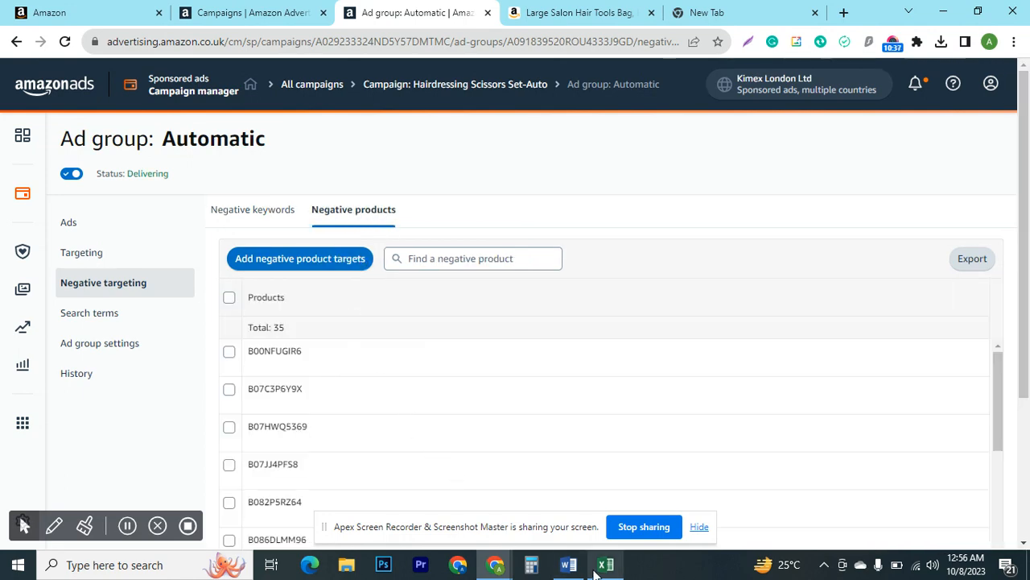
{"action": "left_click", "coordinate": [606, 564]}
{"action": "left_click_drag", "start_coordinate": [416, 301], "coordinate": [421, 315]}
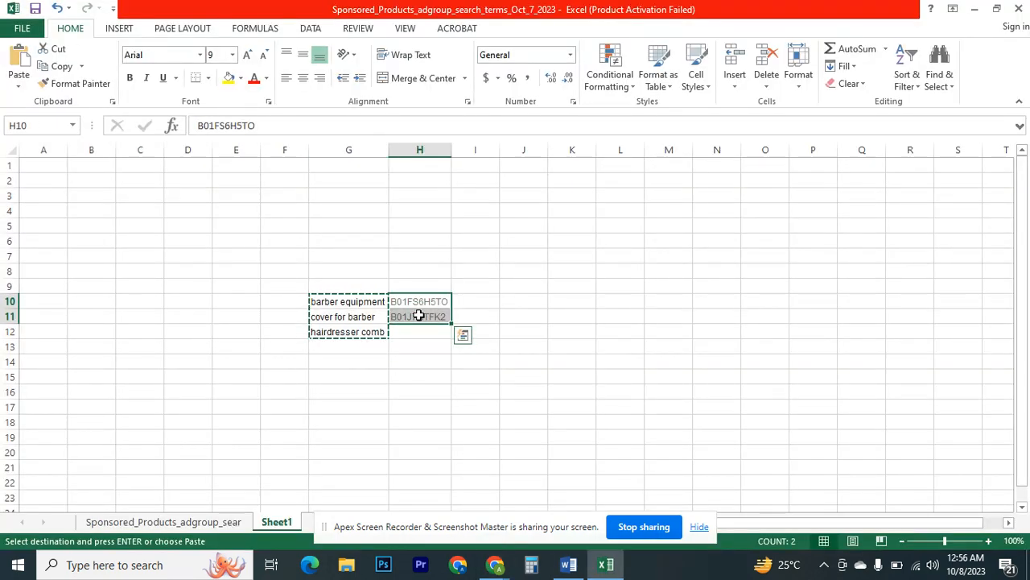
{"action": "key", "text": "ctrl+c"}
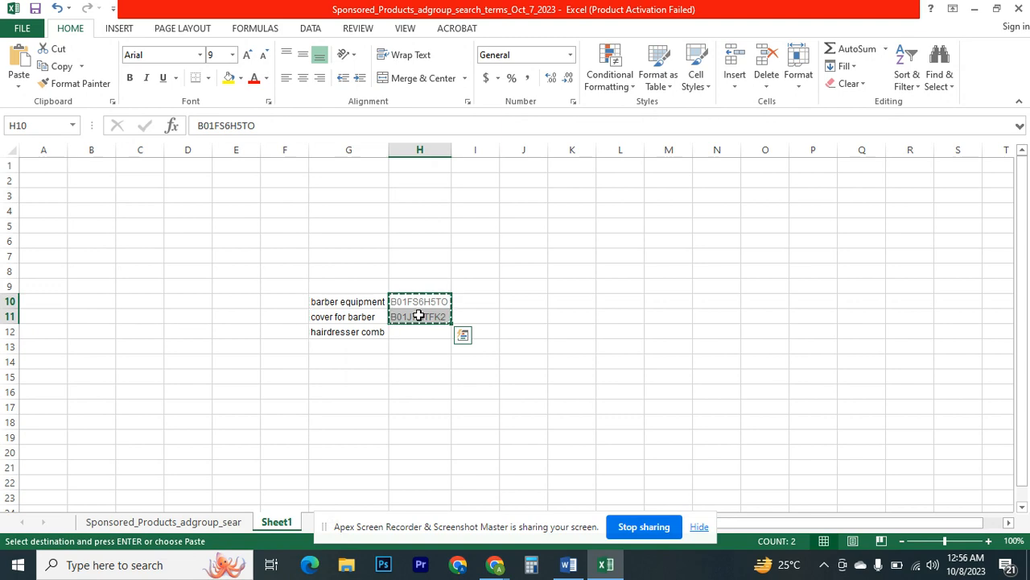
{"action": "left_click", "coordinate": [493, 559]}
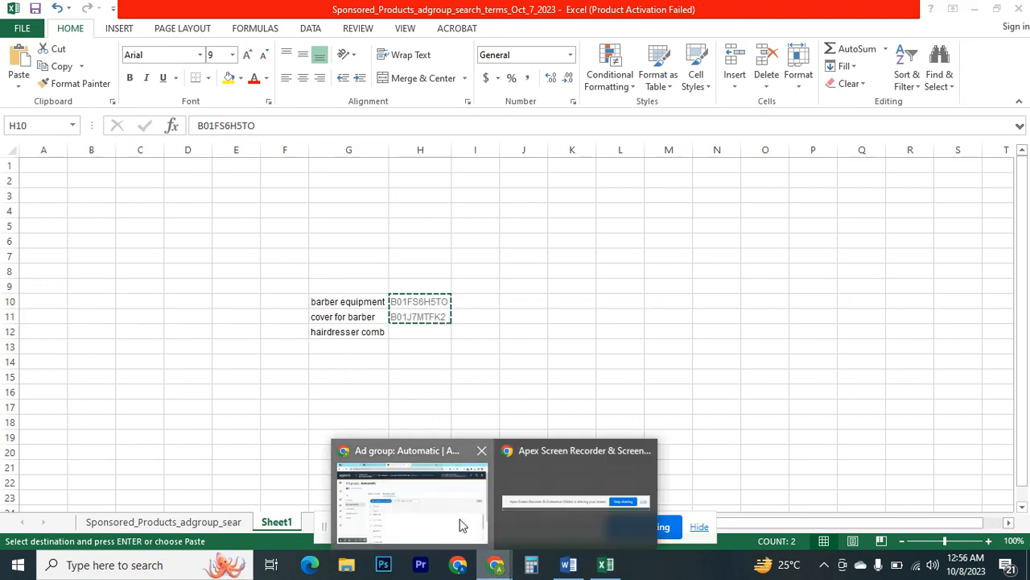
{"action": "left_click", "coordinate": [463, 525]}
Add the copied ASINs B01FS6H5TO and B01J7MTFK2 as negative product targets by entering them as a list, and dismiss the confirmation
{"action": "left_click", "coordinate": [317, 257]}
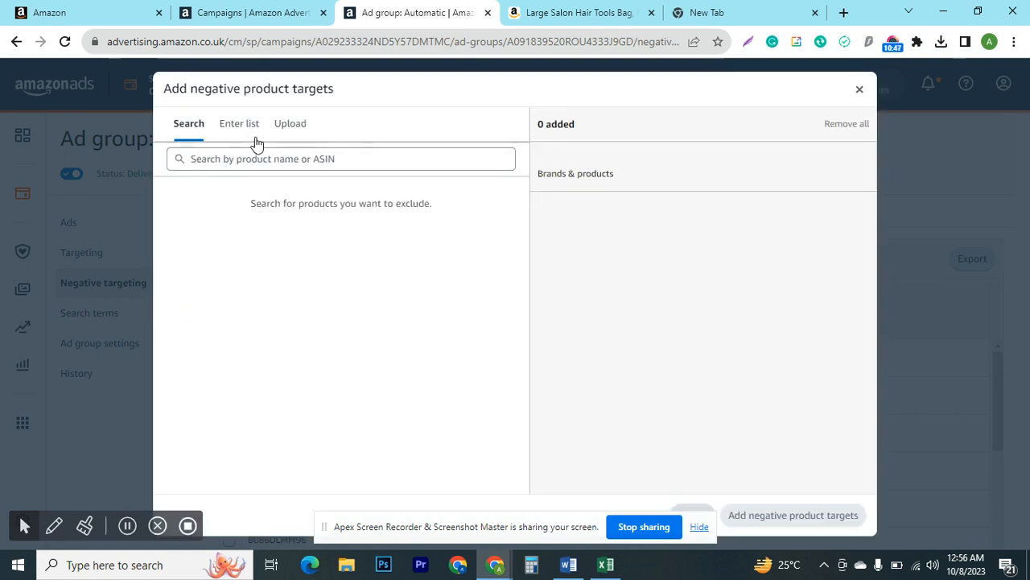
{"action": "left_click", "coordinate": [256, 137]}
{"action": "left_click", "coordinate": [262, 183]}
{"action": "key", "text": "ctrl+v"}
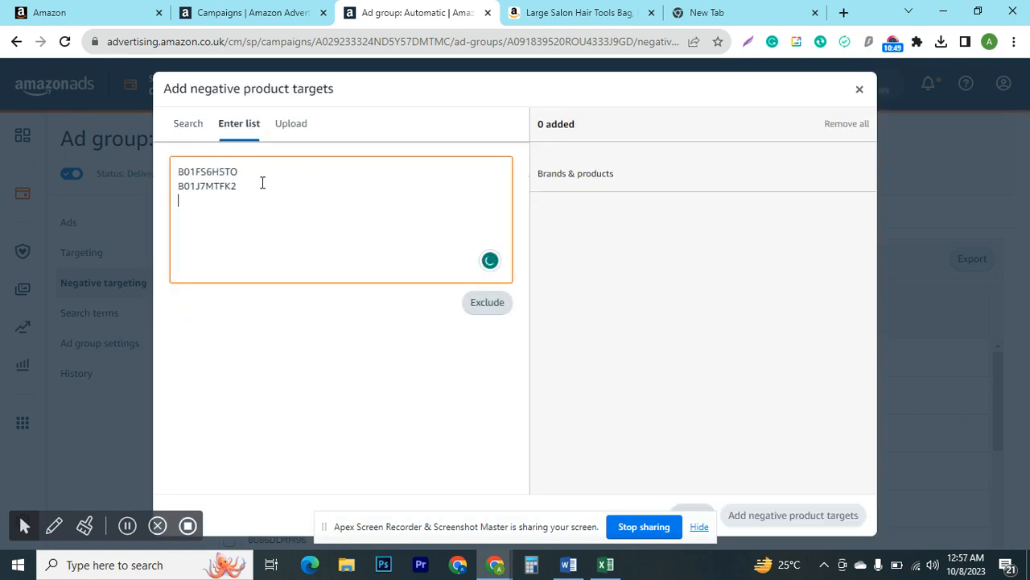
{"action": "left_click", "coordinate": [499, 308]}
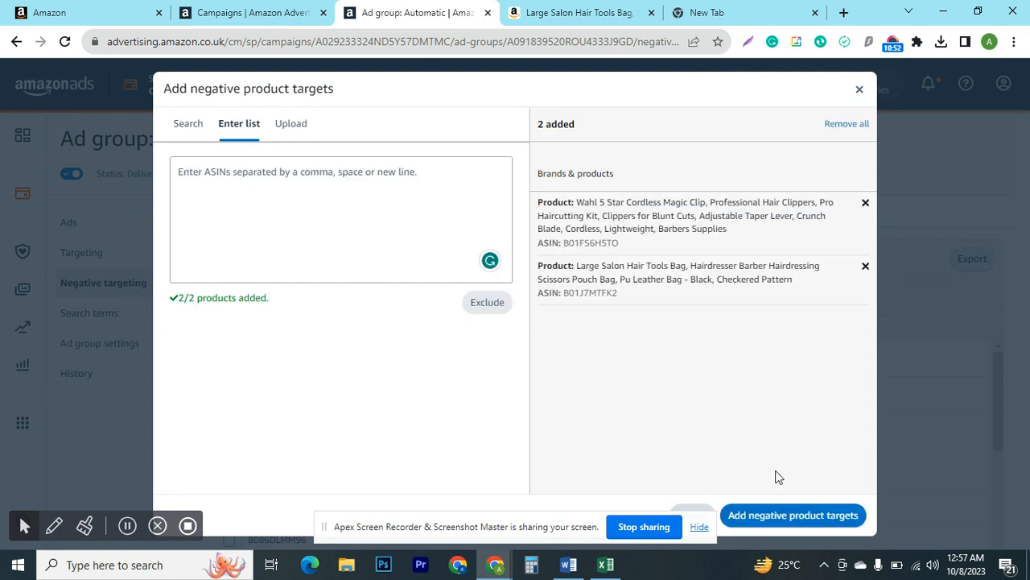
{"action": "left_click", "coordinate": [778, 511]}
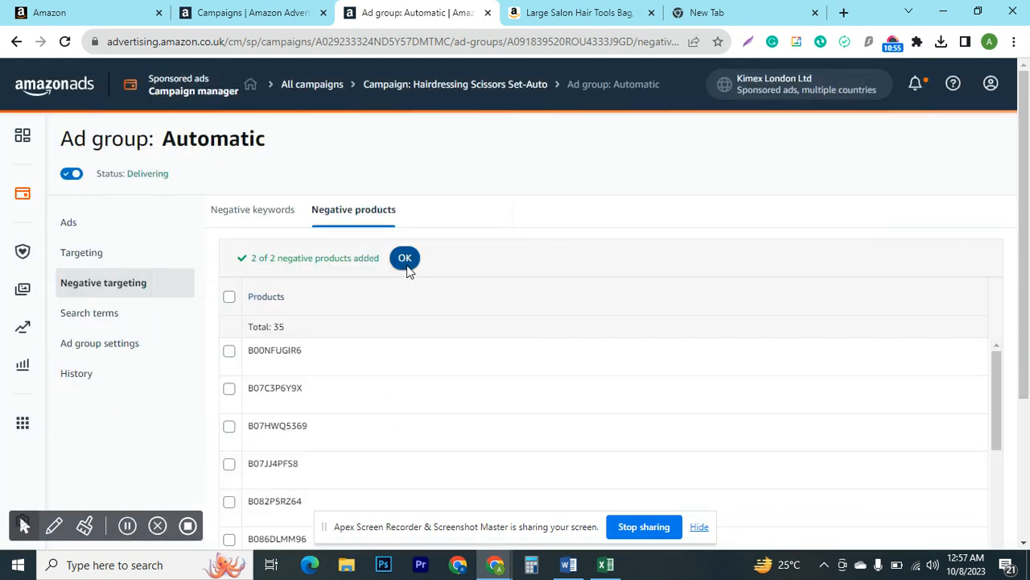
{"action": "left_click", "coordinate": [405, 259]}
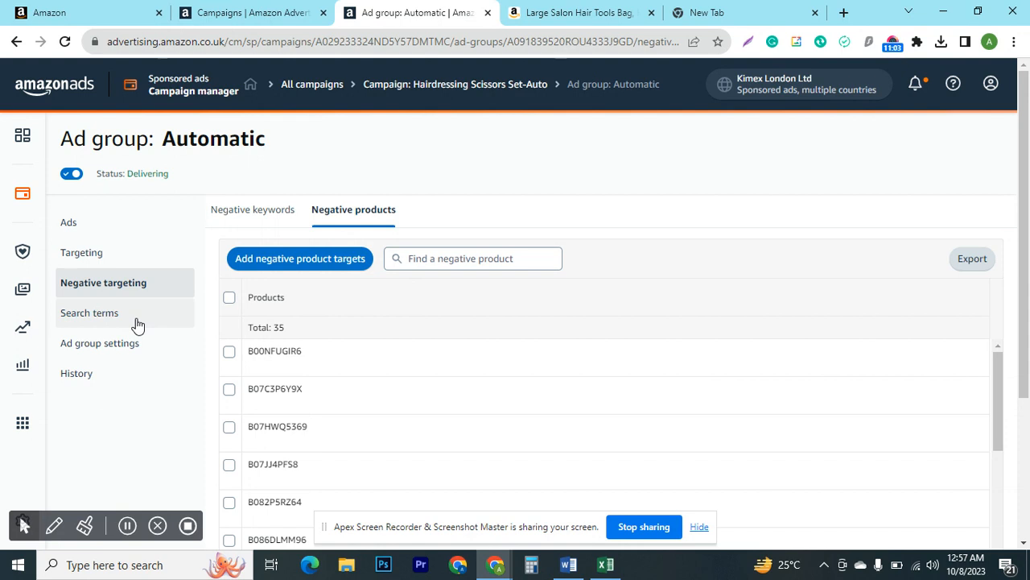
Return to the ad group's negative keywords and open the form for adding negative keywords
{"action": "left_click", "coordinate": [265, 219]}
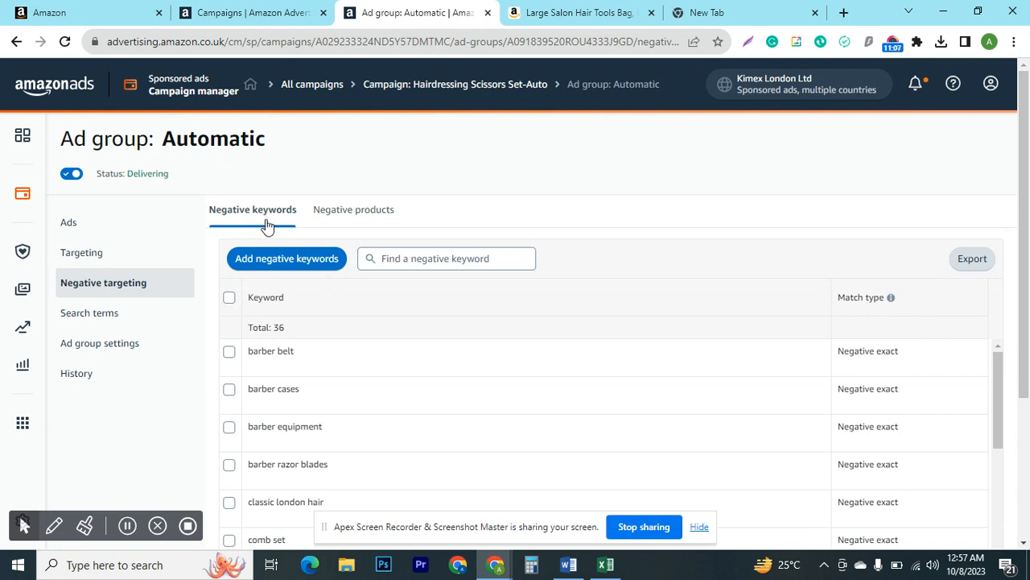
{"action": "left_click", "coordinate": [271, 259]}
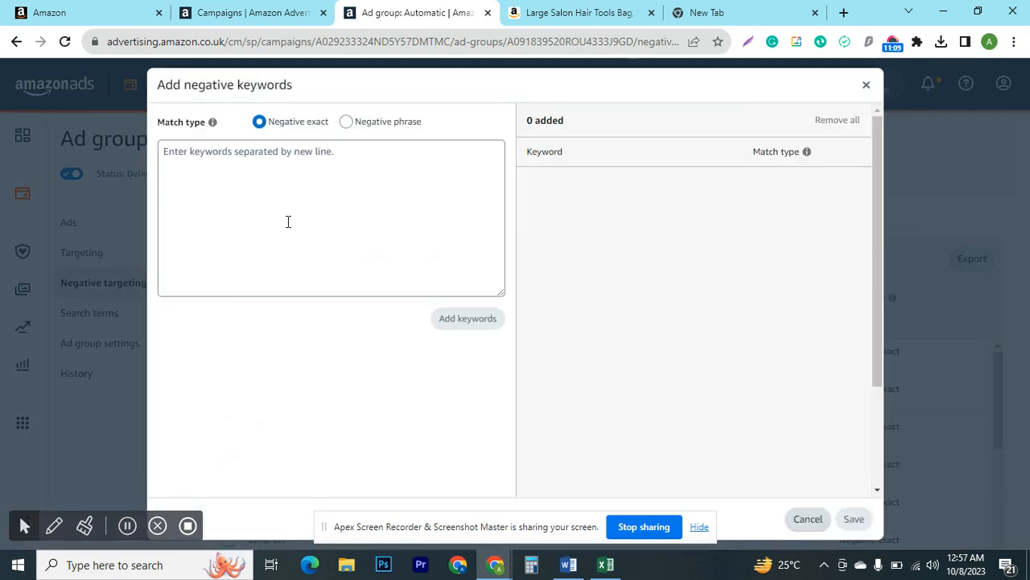